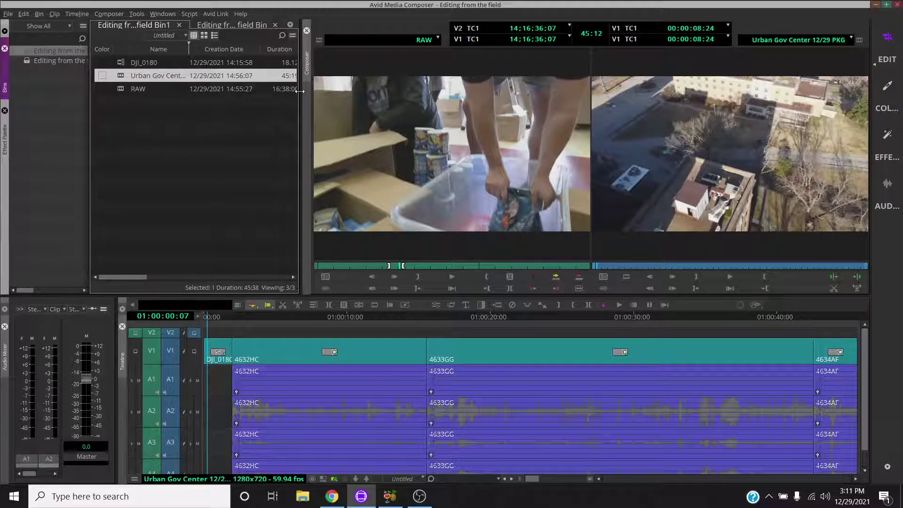
# - Narrow the bin pane twice and raise the timeline splitter so the Composer monitors widen
pyautogui.moveTo(299, 91); pyautogui.dragTo(390, 136)
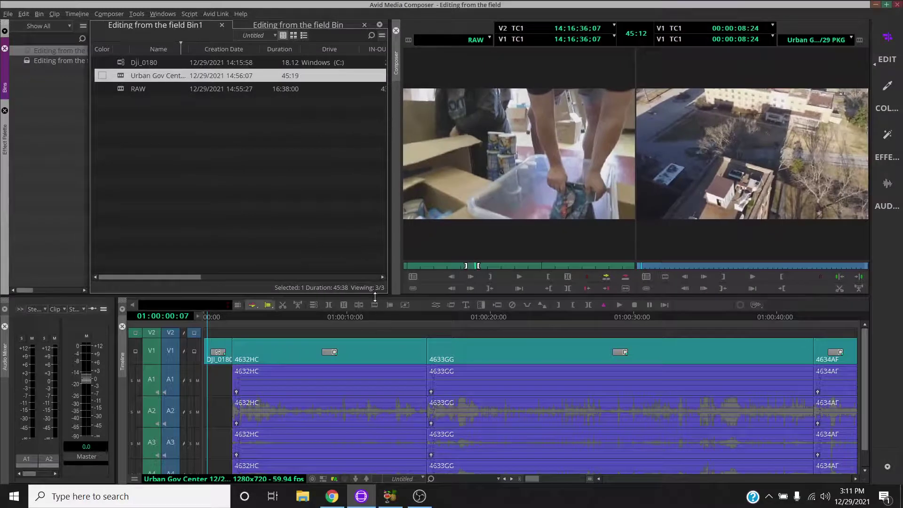
pyautogui.moveTo(375, 297)
pyautogui.mouseDown()
pyautogui.moveTo(376, 273)
pyautogui.moveTo(379, 294)
pyautogui.moveTo(381, 284)
pyautogui.mouseUp()
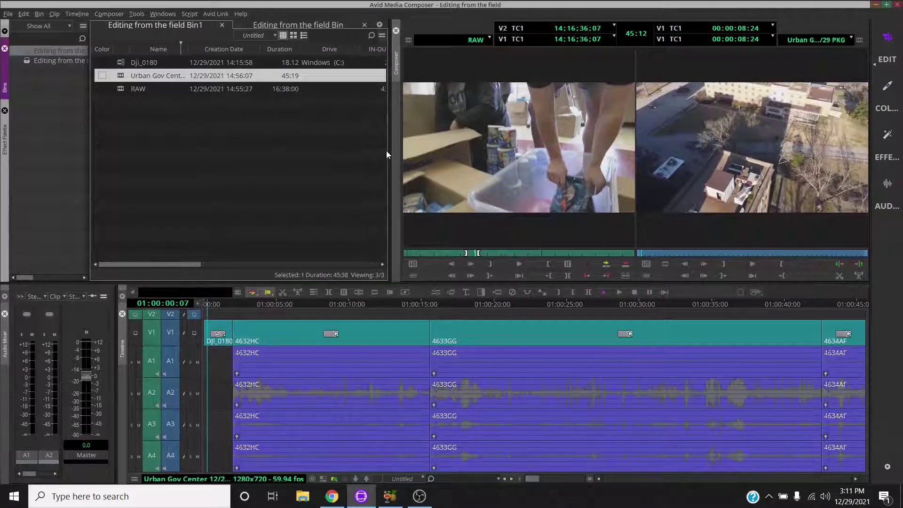
pyautogui.moveTo(389, 147); pyautogui.dragTo(311, 145)
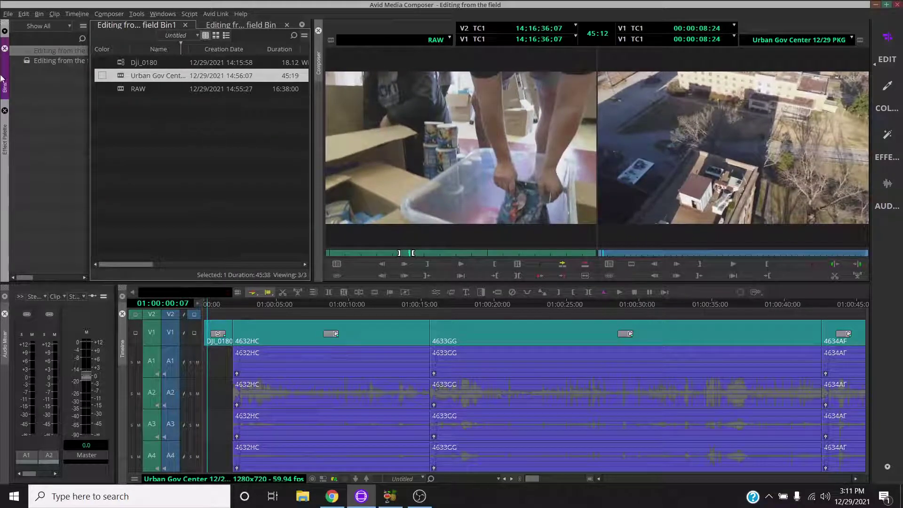
# - Float the bin as its own window, reposition it, then redock it at the left edge
pyautogui.moveTo(4, 76); pyautogui.dragTo(251, 126)
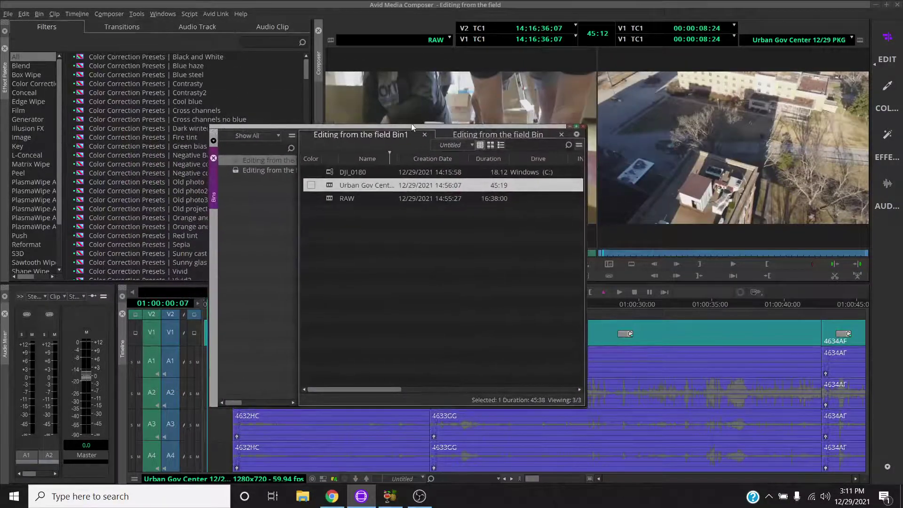
pyautogui.moveTo(399, 129); pyautogui.dragTo(493, 94)
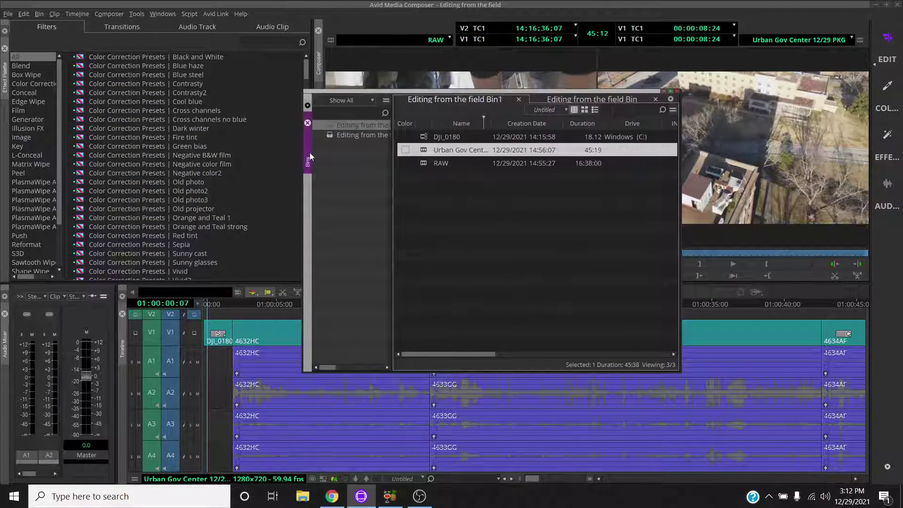
pyautogui.moveTo(309, 151); pyautogui.dragTo(8, 118)
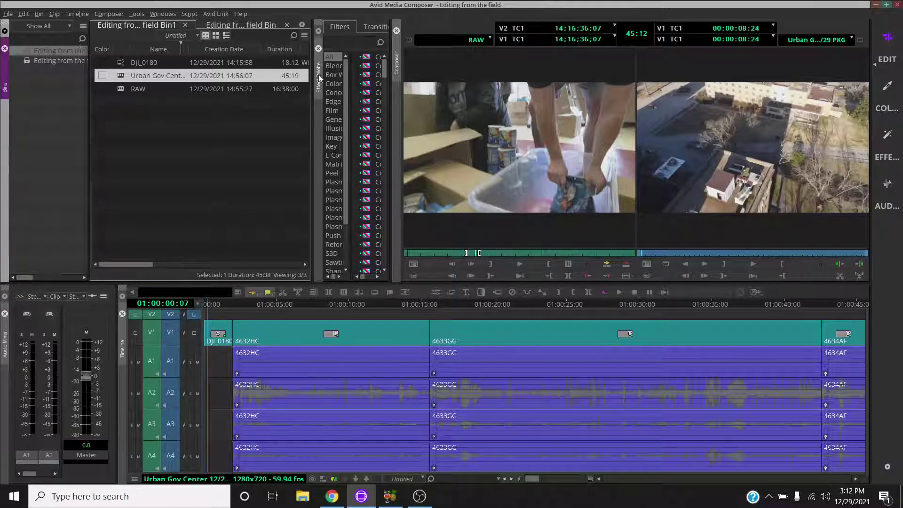
# - Tab the Effect Palette into the left dock with the bin, toggle between them, and leave the bin showing
pyautogui.click(319, 74)
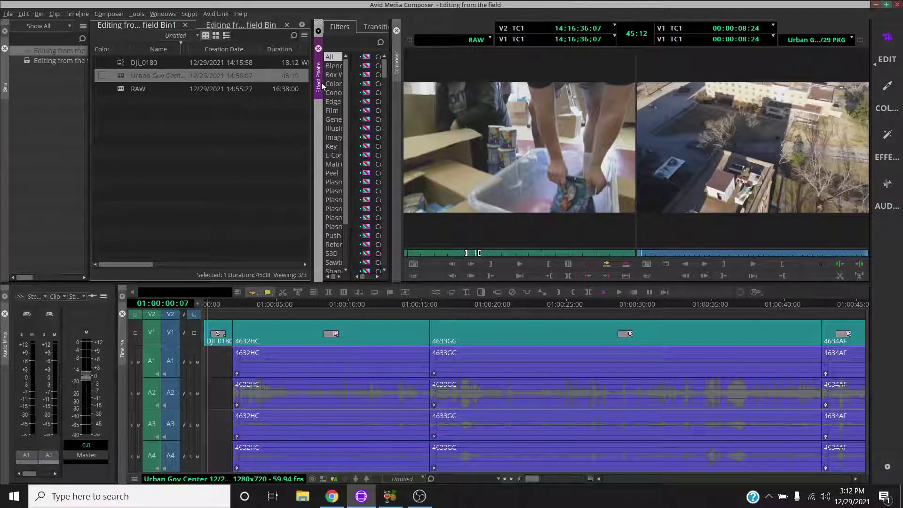
pyautogui.moveTo(324, 87); pyautogui.dragTo(6, 123)
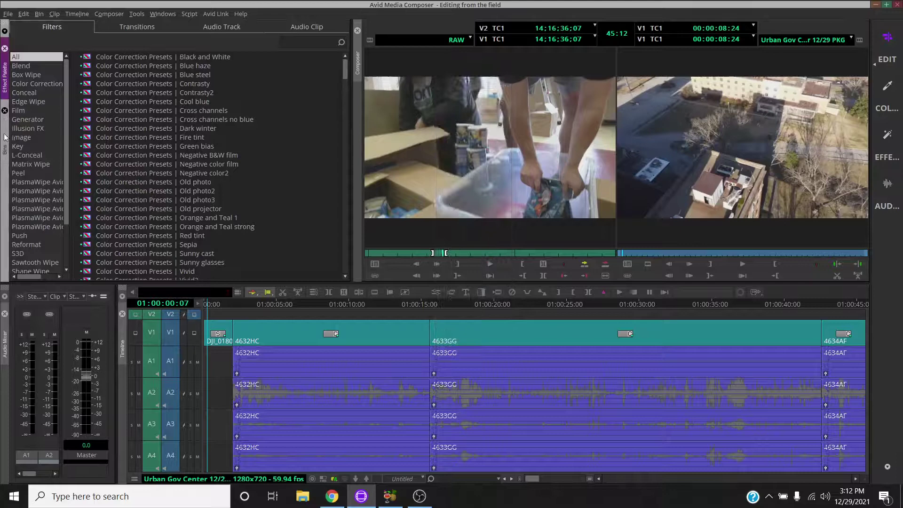
pyautogui.click(5, 137)
pyautogui.click(7, 142)
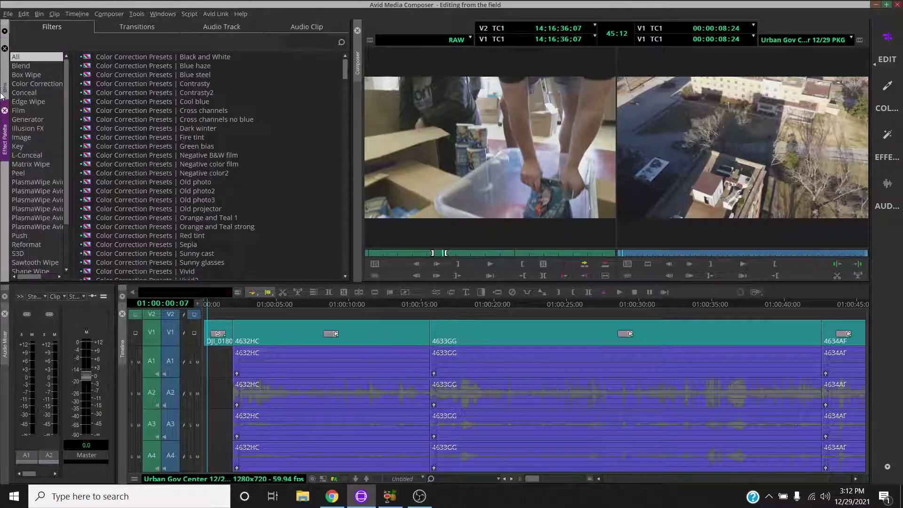
pyautogui.click(5, 92)
pyautogui.click(8, 130)
pyautogui.click(6, 89)
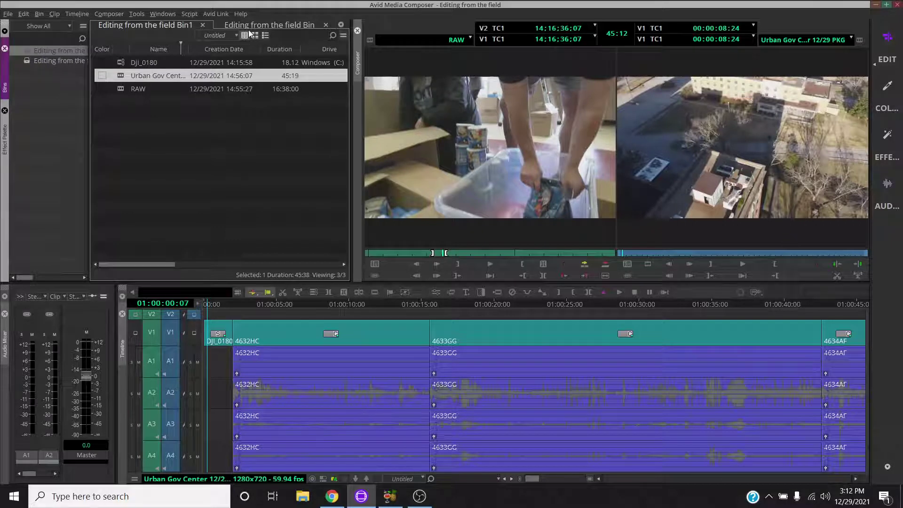
# - Float all panels as separate windows using Windows > Float All Panels
pyautogui.click(139, 16)
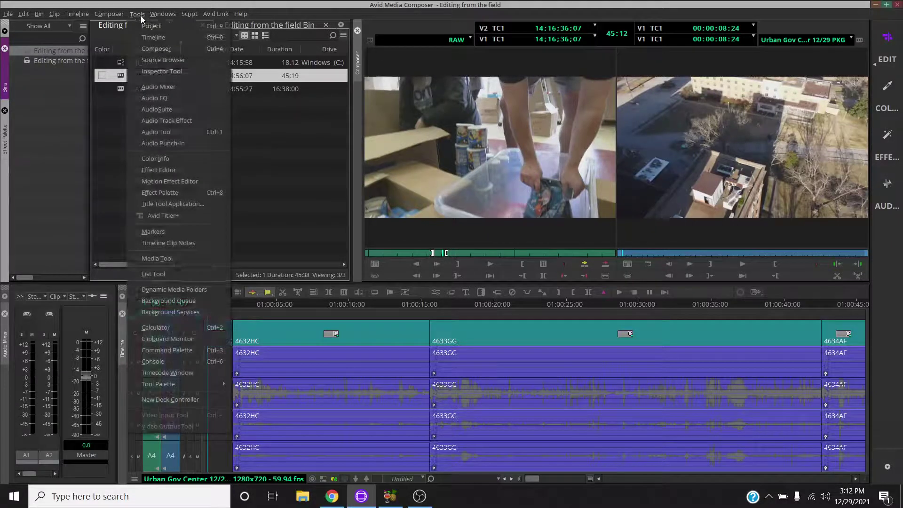
pyautogui.moveTo(159, 17)
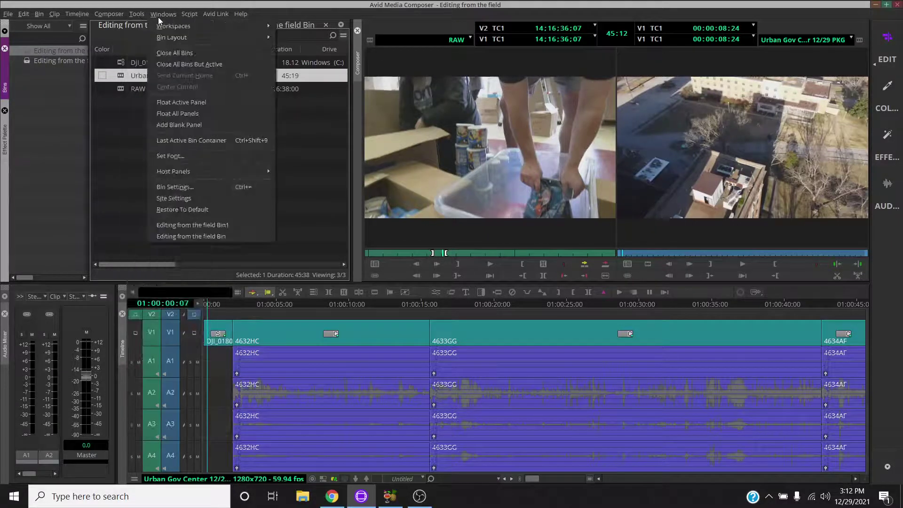
pyautogui.click(208, 115)
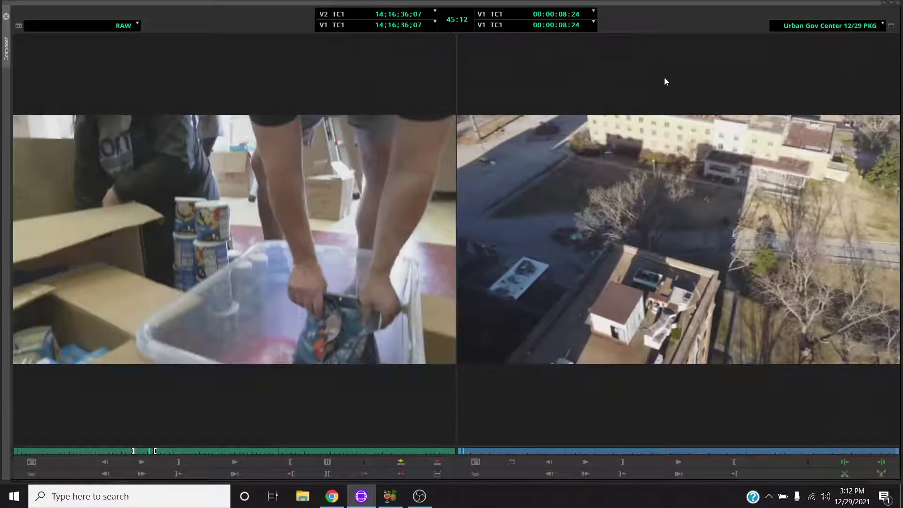
# - Resize the Composer into a smaller floating window and move the timeline window up over it
pyautogui.click(888, 5)
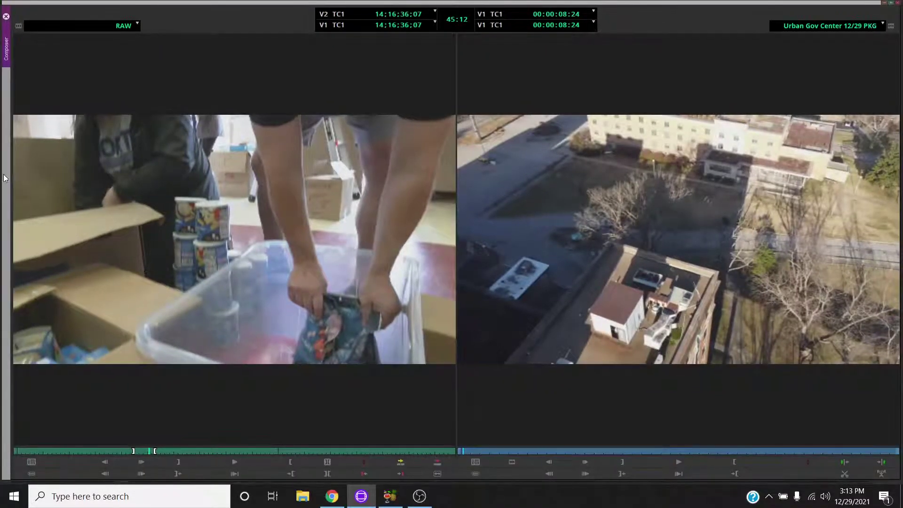
pyautogui.moveTo(3, 176); pyautogui.dragTo(282, 282)
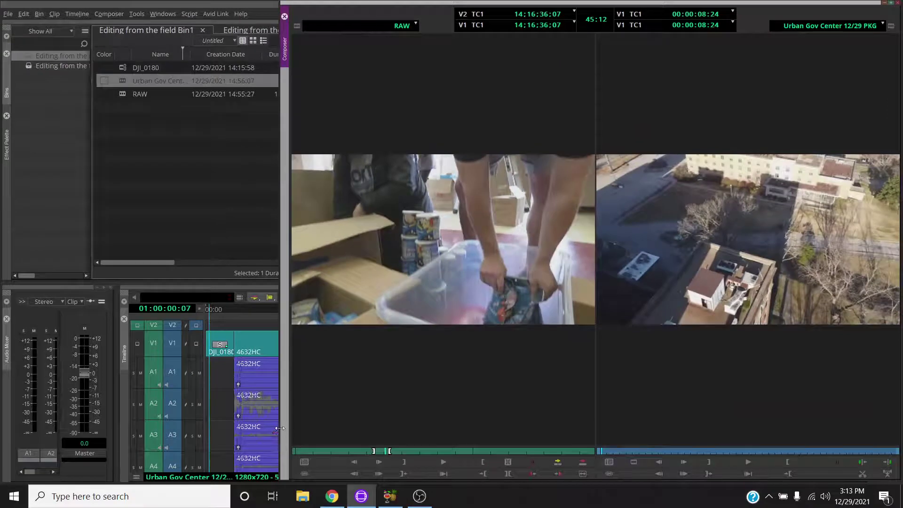
pyautogui.moveTo(283, 427); pyautogui.dragTo(482, 211)
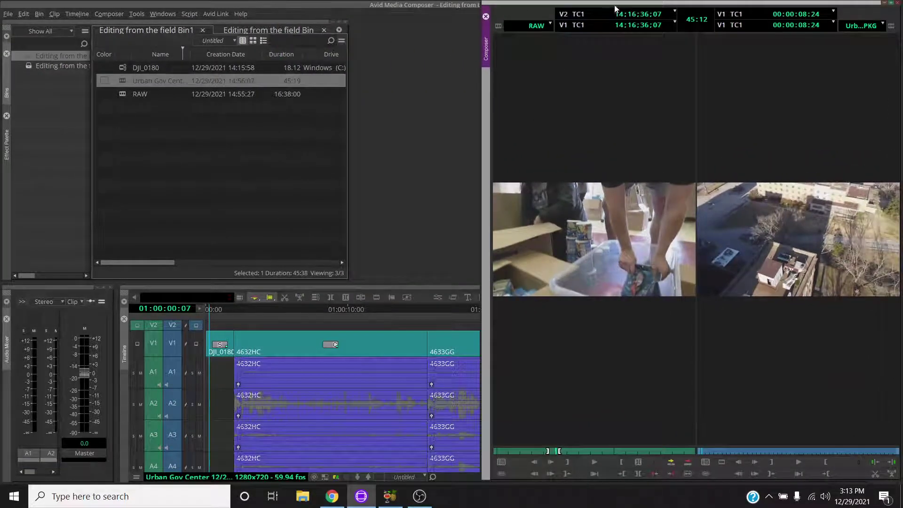
pyautogui.moveTo(615, 9); pyautogui.dragTo(593, 23)
pyautogui.moveTo(366, 288); pyautogui.dragTo(359, 217)
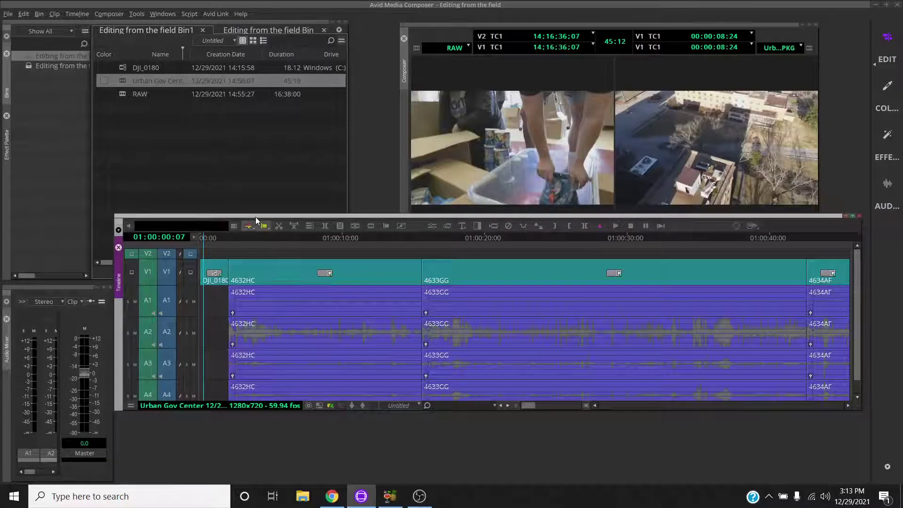
# - Reposition the timeline window and dock the Composer at the top right
pyautogui.moveTo(255, 217); pyautogui.dragTo(362, 234)
pyautogui.moveTo(224, 301); pyautogui.dragTo(371, 463)
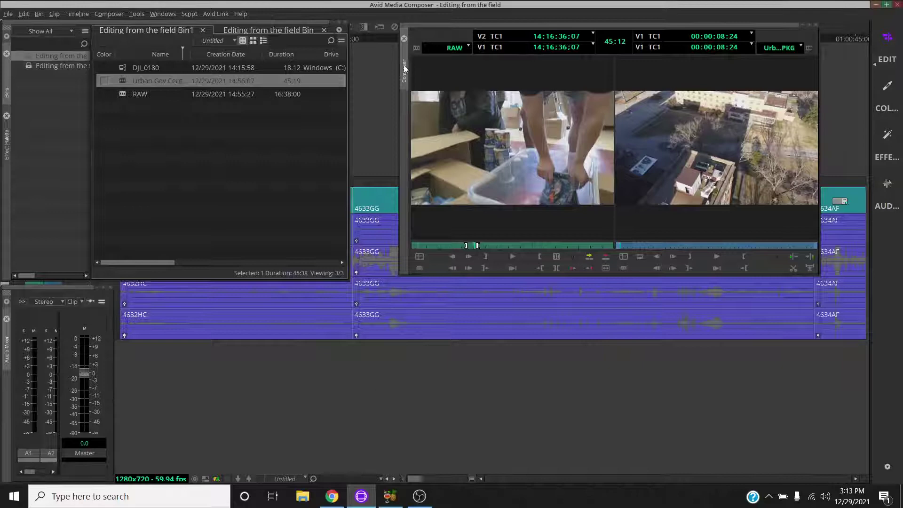
pyautogui.moveTo(403, 65); pyautogui.dragTo(383, 26)
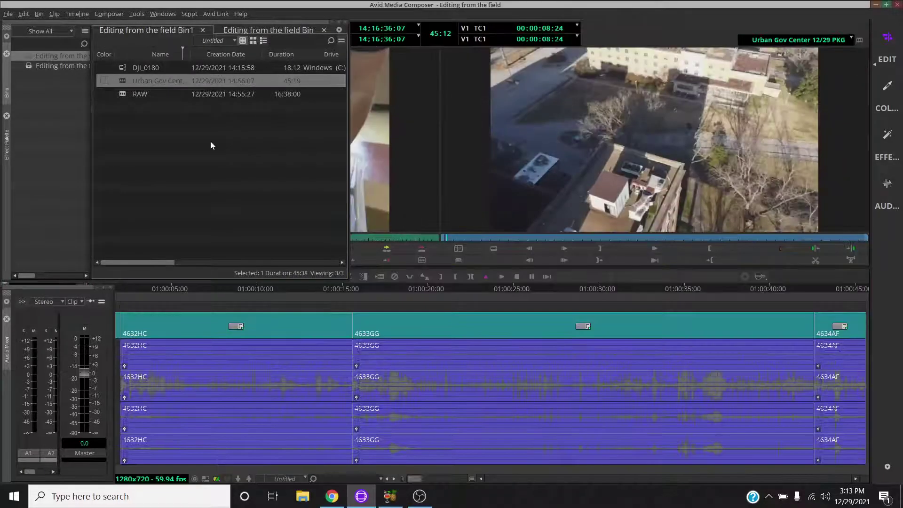
# - Redock the bin and Effect Palette as left tabs with the bin showing, and dock the Audio Mixer
pyautogui.moveTo(38, 24); pyautogui.dragTo(245, 44)
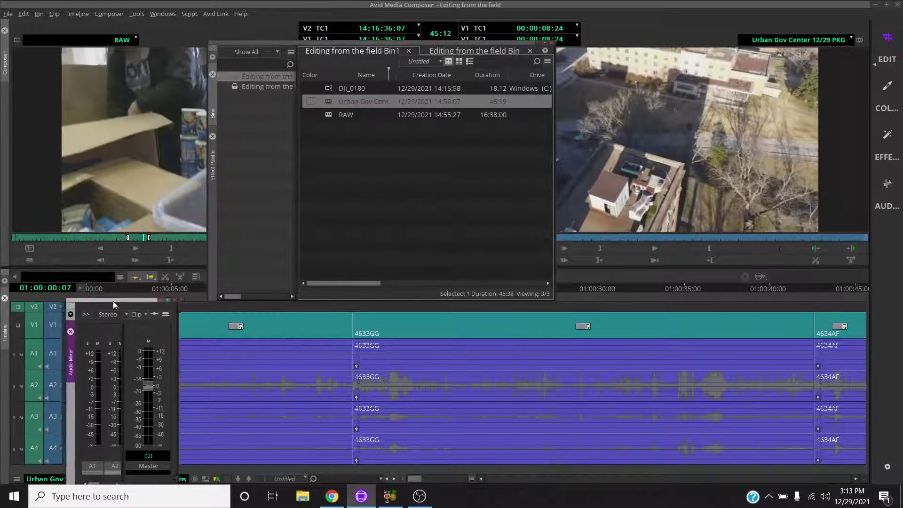
pyautogui.moveTo(212, 102); pyautogui.dragTo(117, 113)
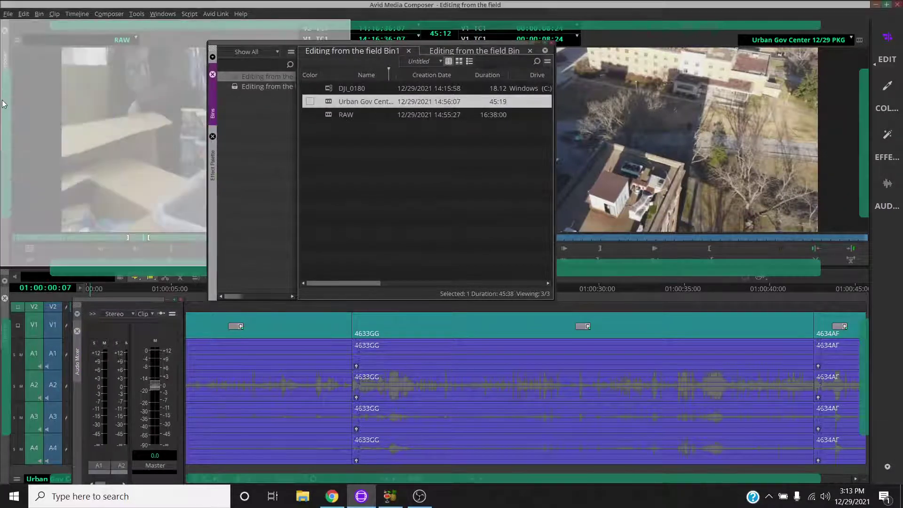
pyautogui.moveTo(215, 100); pyautogui.dragTo(4, 132)
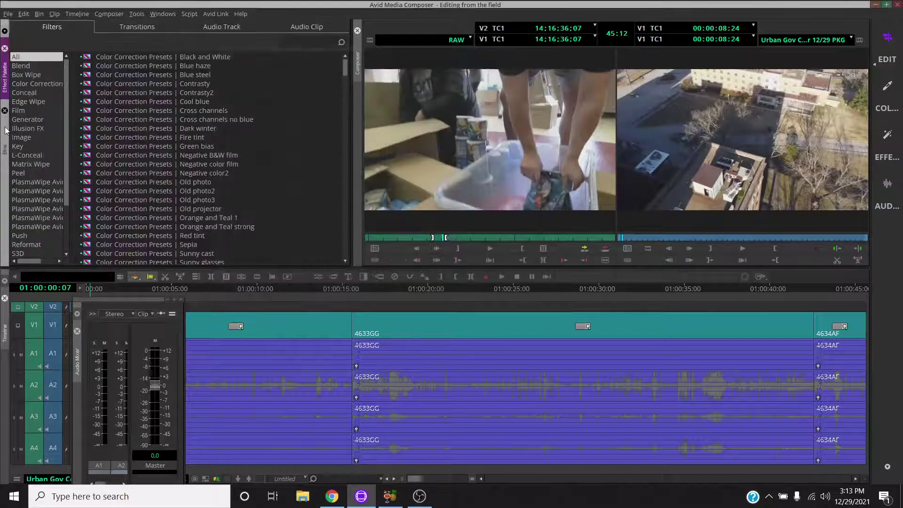
pyautogui.click(6, 94)
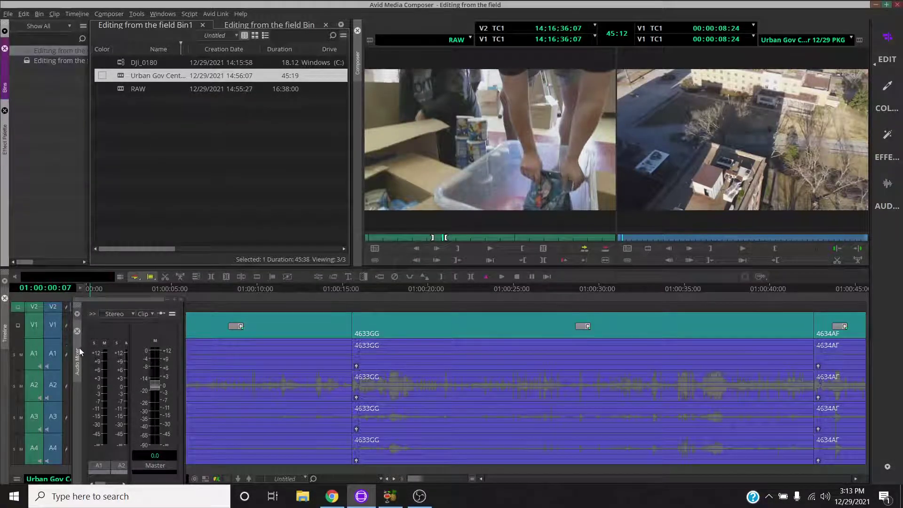
pyautogui.moveTo(78, 349); pyautogui.dragTo(9, 344)
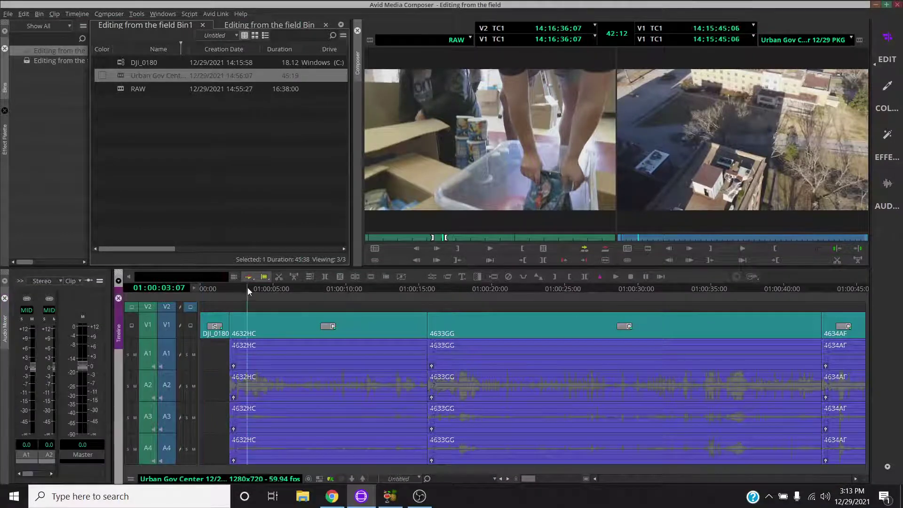
# - Park the playhead at 01:00:07:11 and set Bin1's background colour to green
pyautogui.moveTo(339, 289); pyautogui.dragTo(327, 303)
pyautogui.click(308, 307)
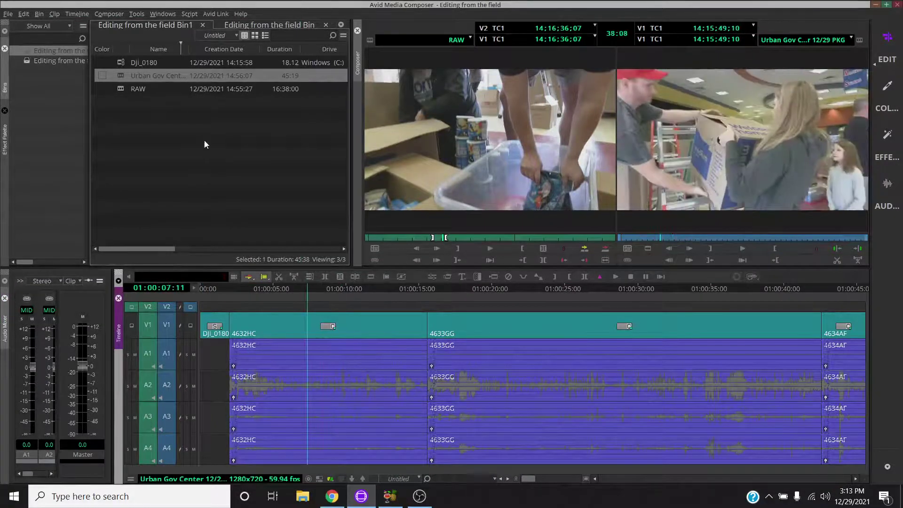
pyautogui.rightClick(168, 148)
pyautogui.moveTo(219, 316)
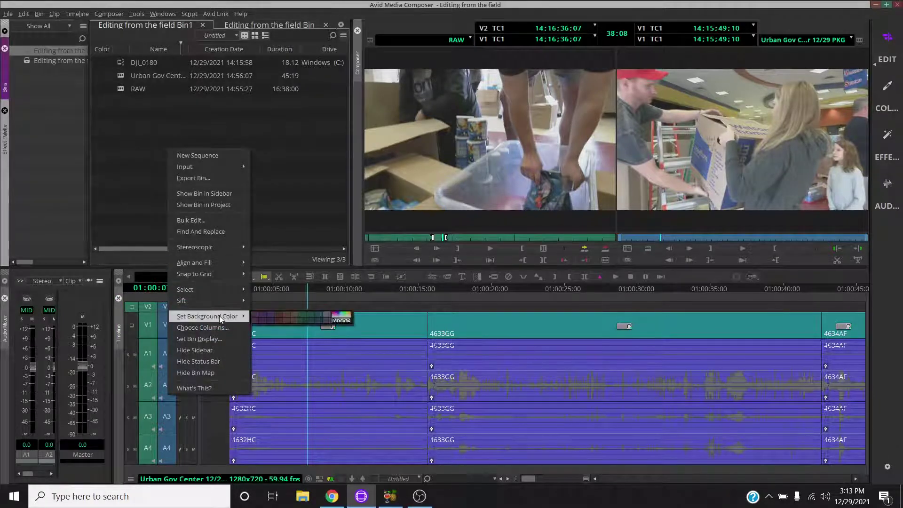
pyautogui.click(306, 319)
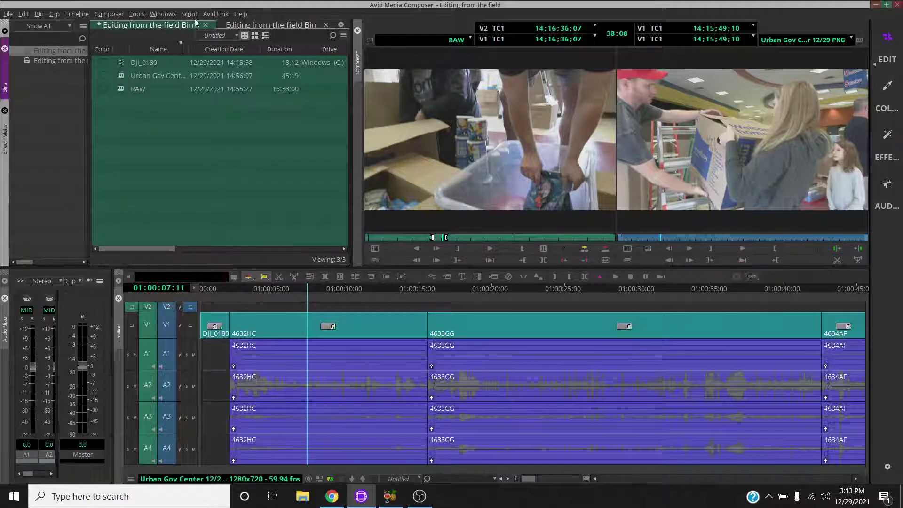
# - Switch to the Editing from the field Bin and browse its clip option menus without changes
pyautogui.click(250, 24)
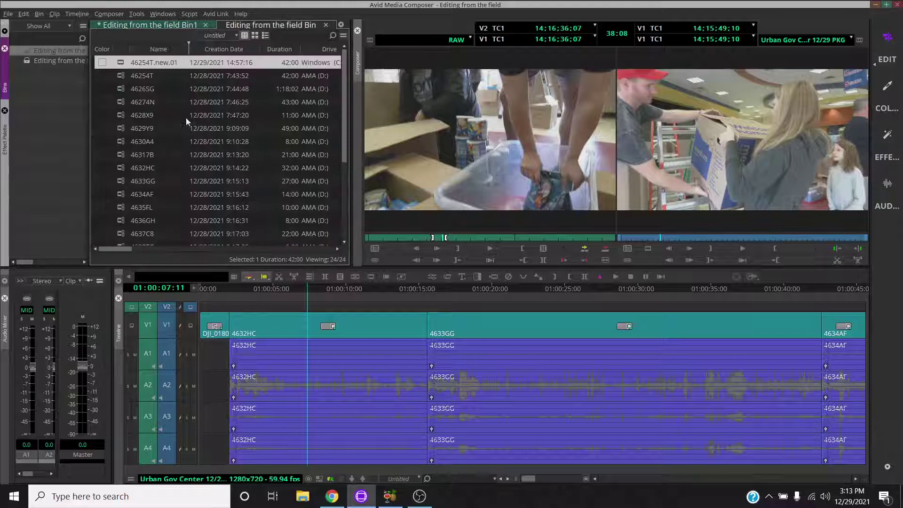
pyautogui.rightClick(174, 127)
pyautogui.click(154, 155)
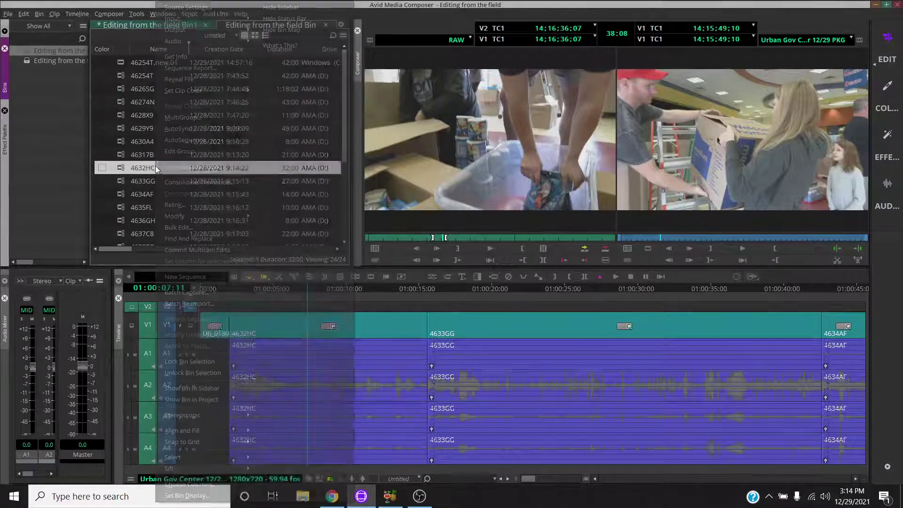
pyautogui.rightClick(123, 153)
pyautogui.click(108, 79)
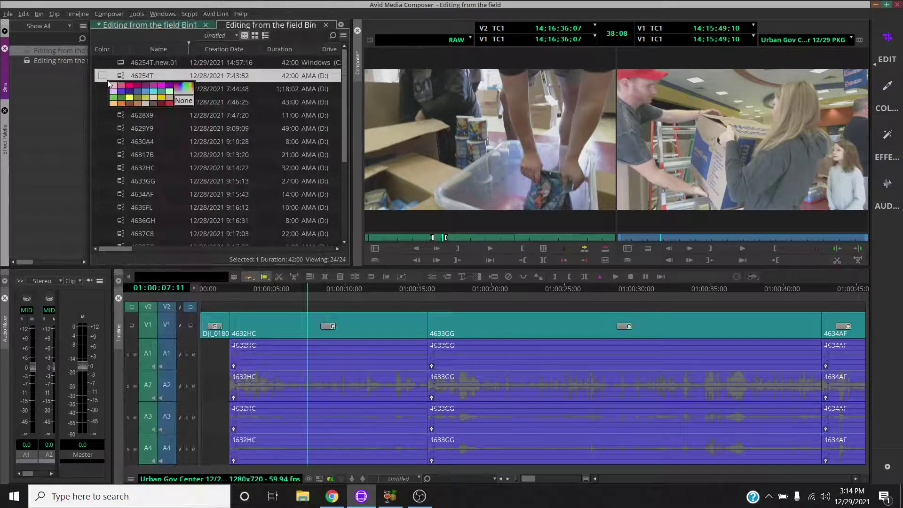
pyautogui.rightClick(266, 153)
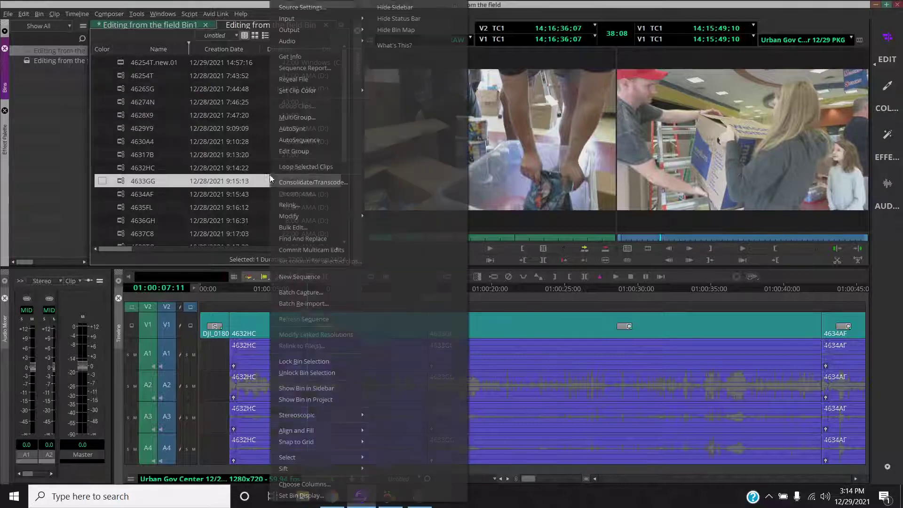
pyautogui.click(207, 48)
# - Widen the Editing from the field Bin and set its background colour to dark red
pyautogui.moveTo(343, 66); pyautogui.dragTo(346, 235)
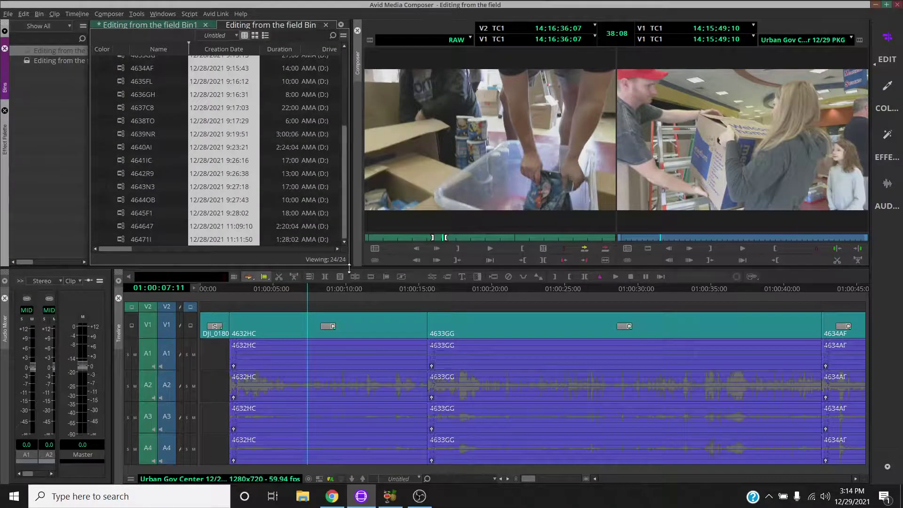
pyautogui.moveTo(348, 266); pyautogui.dragTo(525, 267)
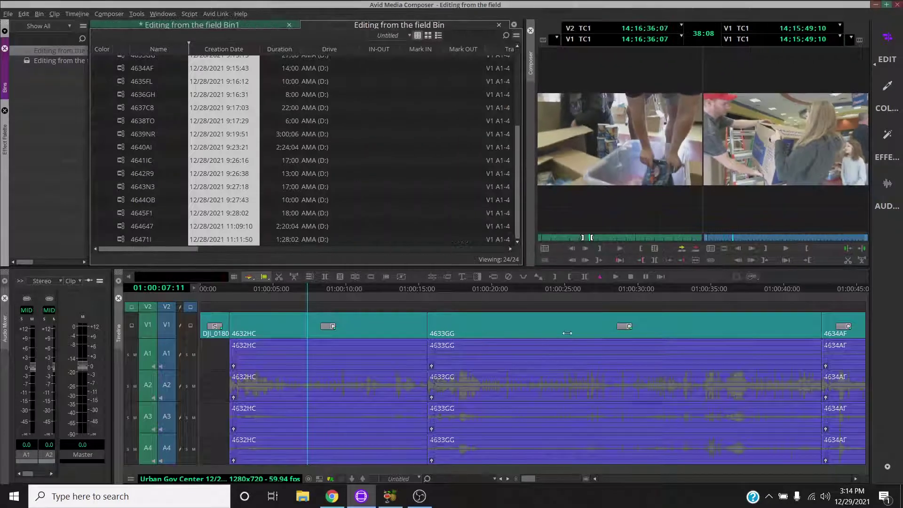
pyautogui.click(393, 215)
pyautogui.rightClick(393, 215)
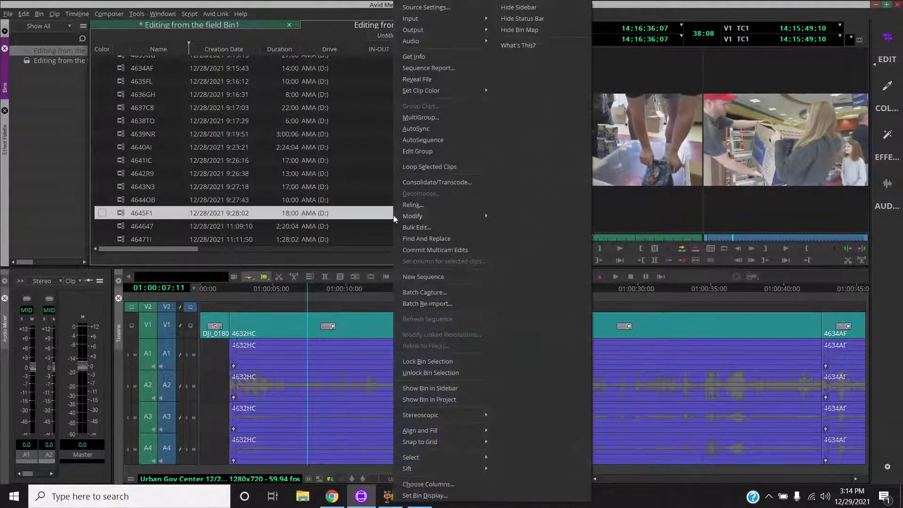
pyautogui.click(376, 250)
pyautogui.moveTo(282, 249); pyautogui.dragTo(207, 442)
pyautogui.rightClick(192, 395)
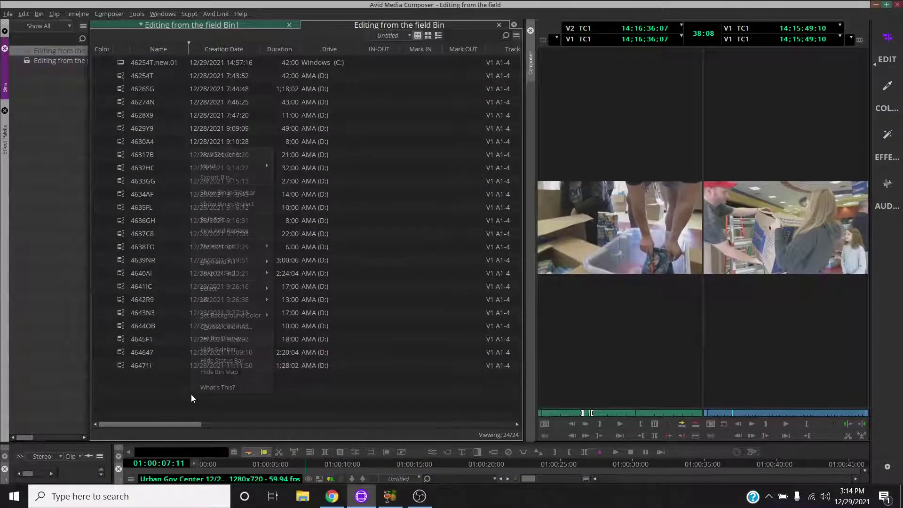
pyautogui.moveTo(232, 316)
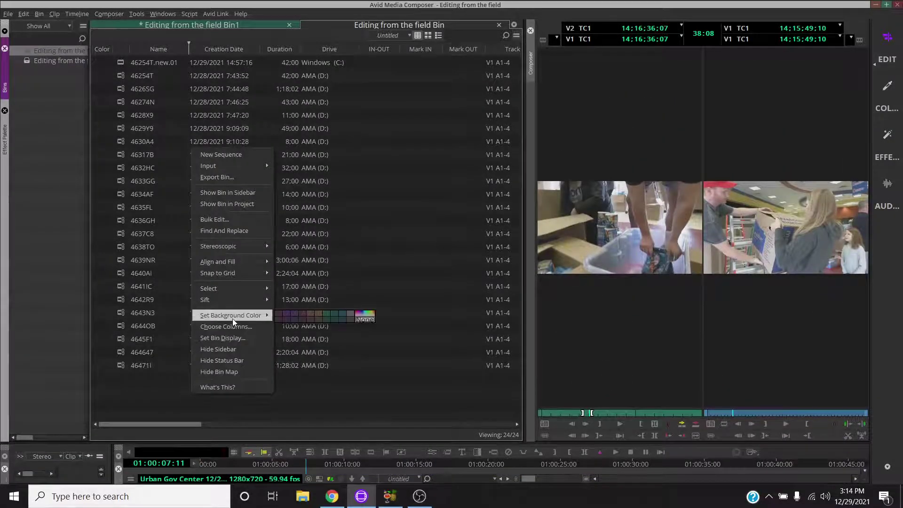
pyautogui.click(302, 314)
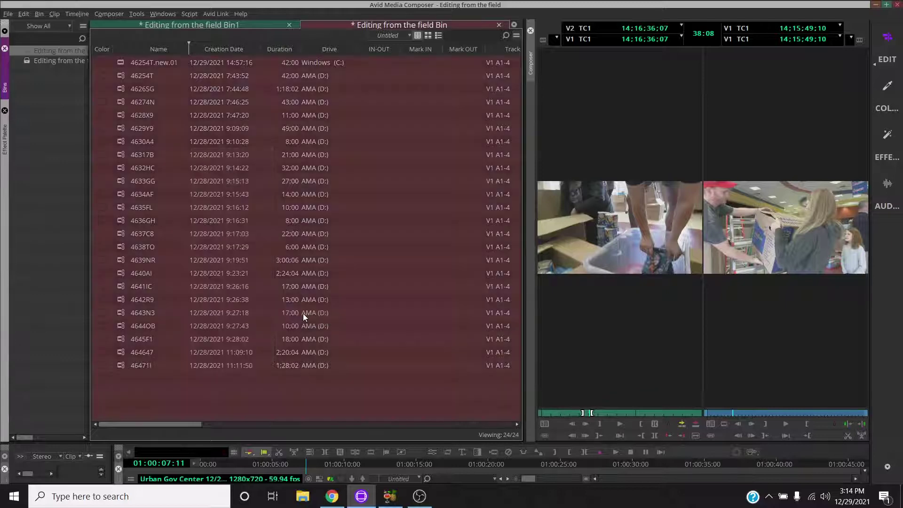
# - Return to Bin1, give the timeline more height and narrow the bin pane
pyautogui.click(212, 26)
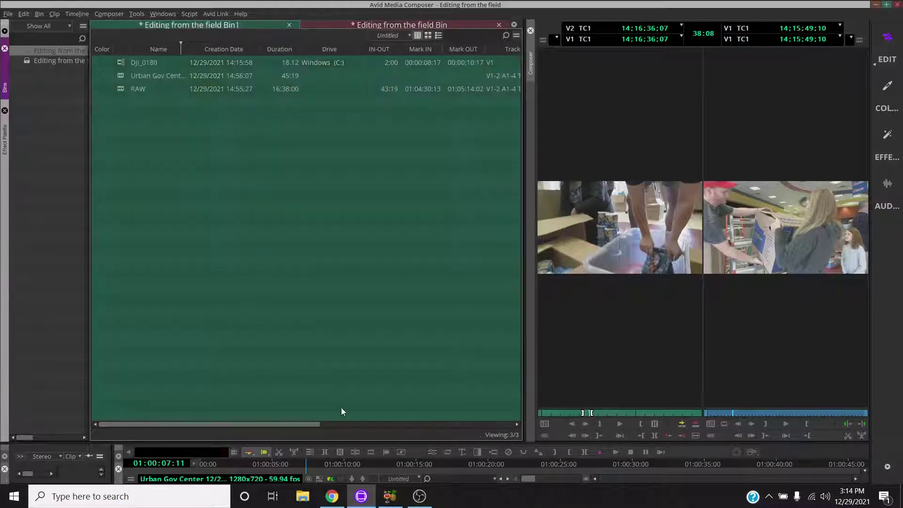
pyautogui.moveTo(355, 442); pyautogui.dragTo(355, 367)
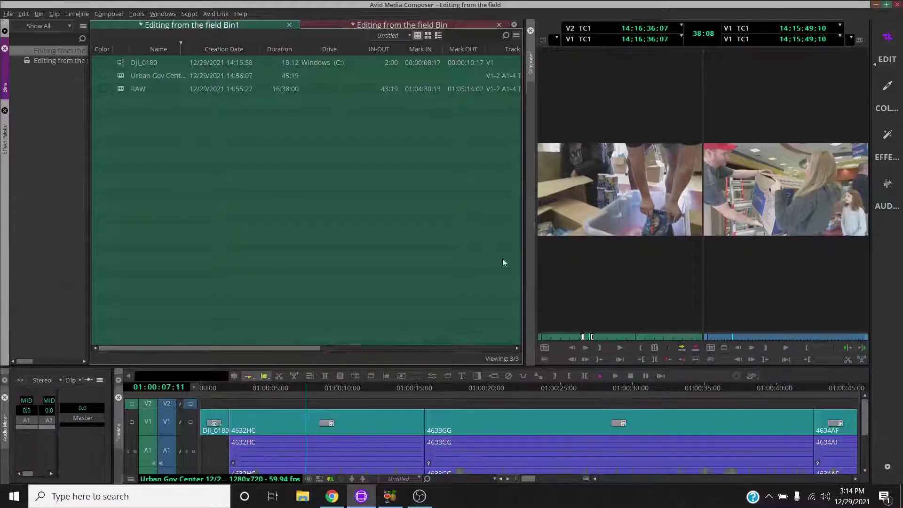
pyautogui.moveTo(522, 224); pyautogui.dragTo(362, 212)
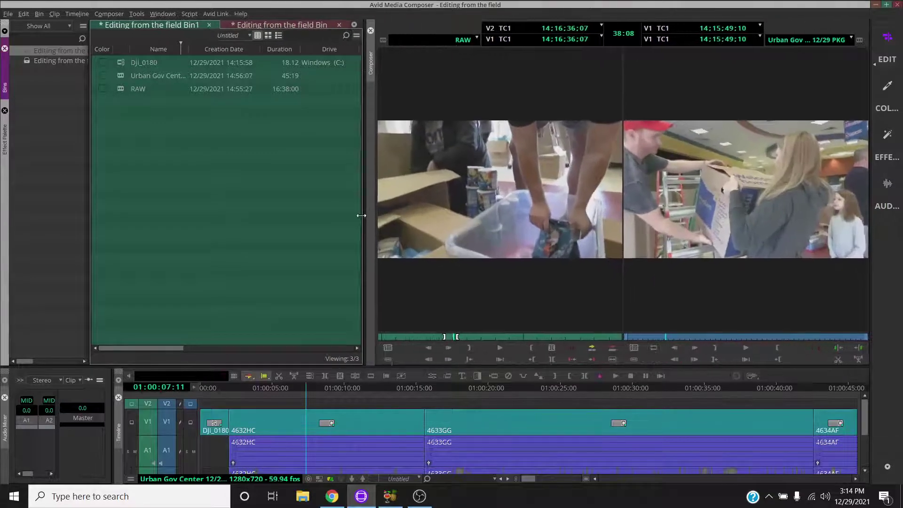
# - Set the RAW clip's colour to red in Bin1 and deselect it
pyautogui.click(101, 89)
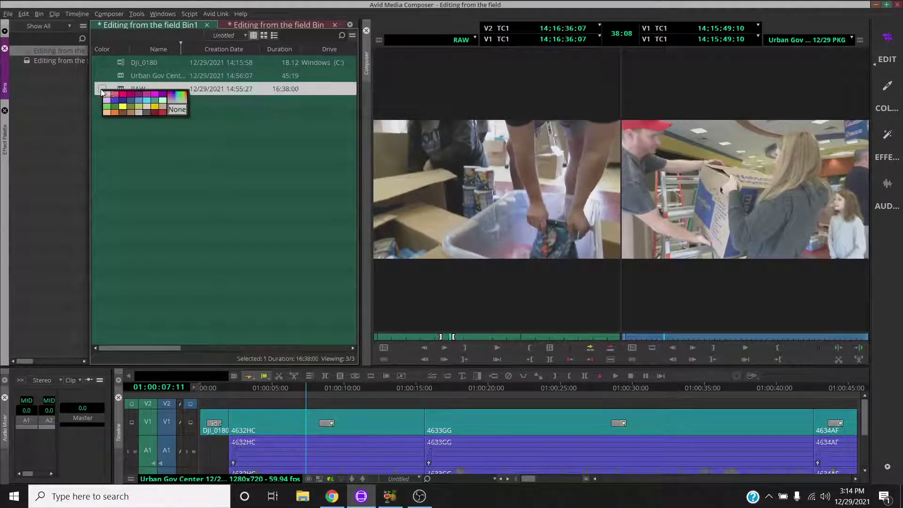
pyautogui.click(163, 115)
pyautogui.click(165, 137)
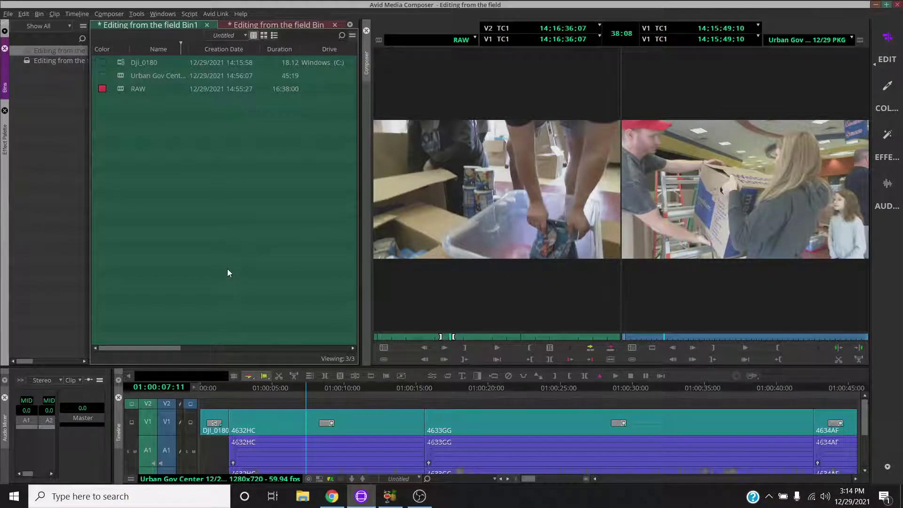
# - Enlarge the timeline to show A2–A4, then drag 46254T.new.01 from the red bin toward Bin1
pyautogui.moveTo(292, 367); pyautogui.dragTo(288, 286)
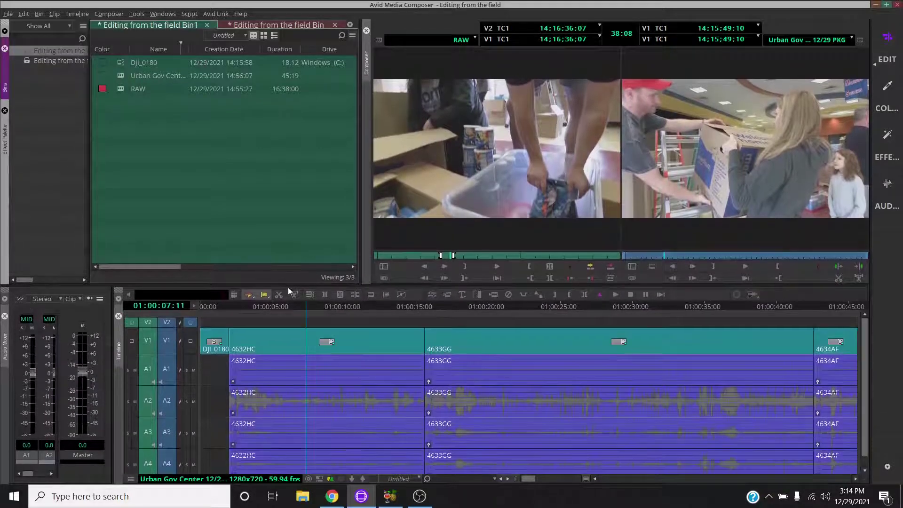
pyautogui.click(262, 26)
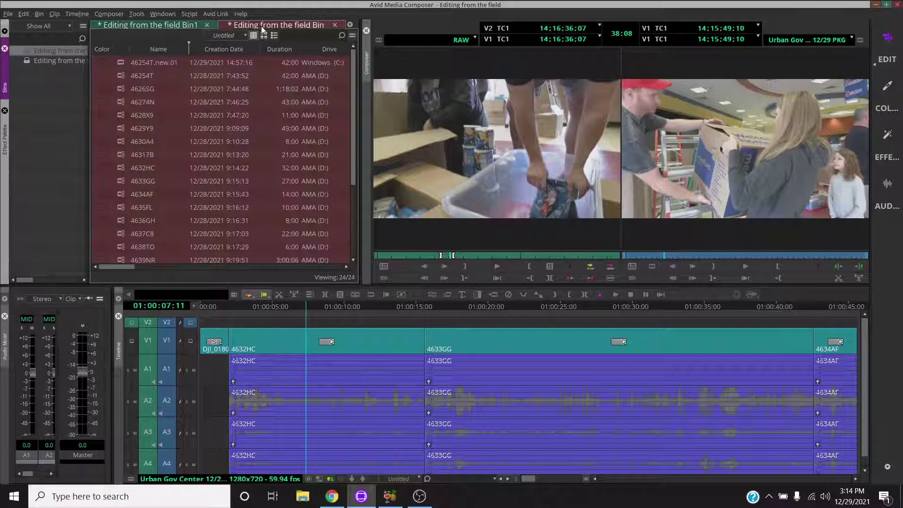
pyautogui.click(121, 63)
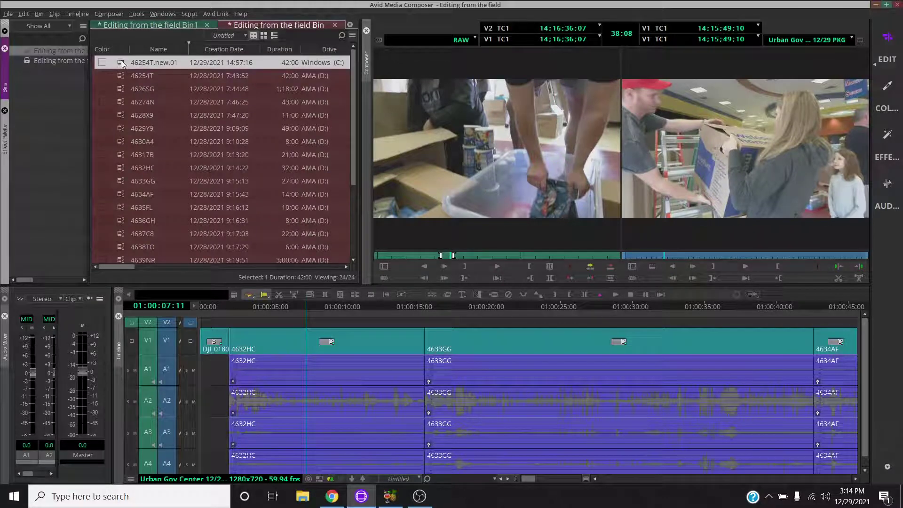
pyautogui.click(129, 26)
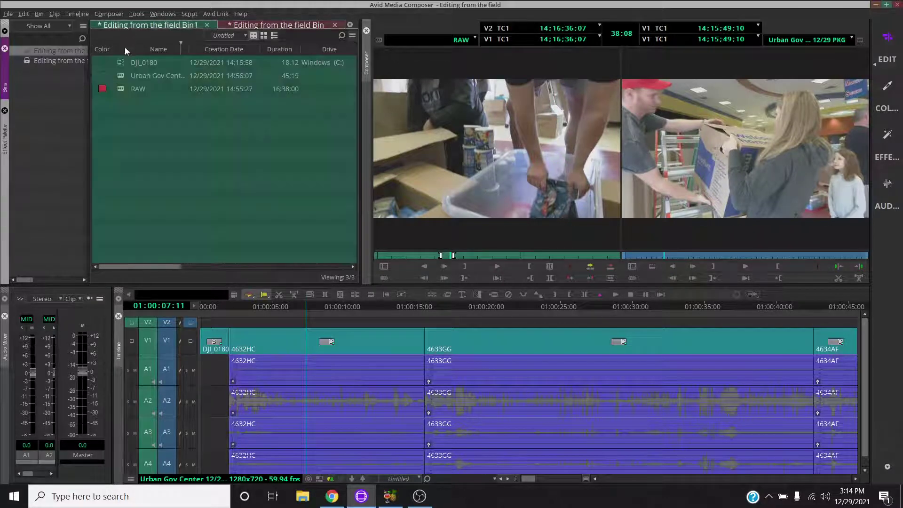
pyautogui.click(261, 28)
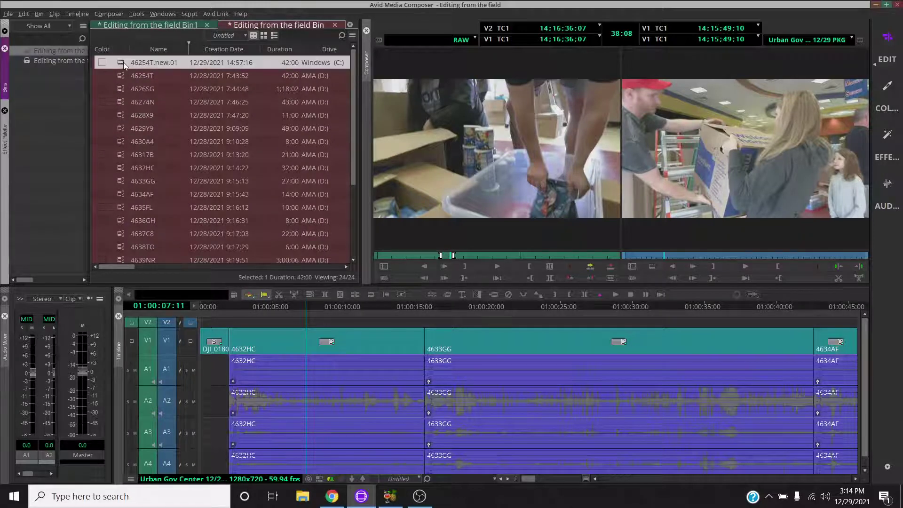
pyautogui.moveTo(124, 62); pyautogui.dragTo(133, 148)
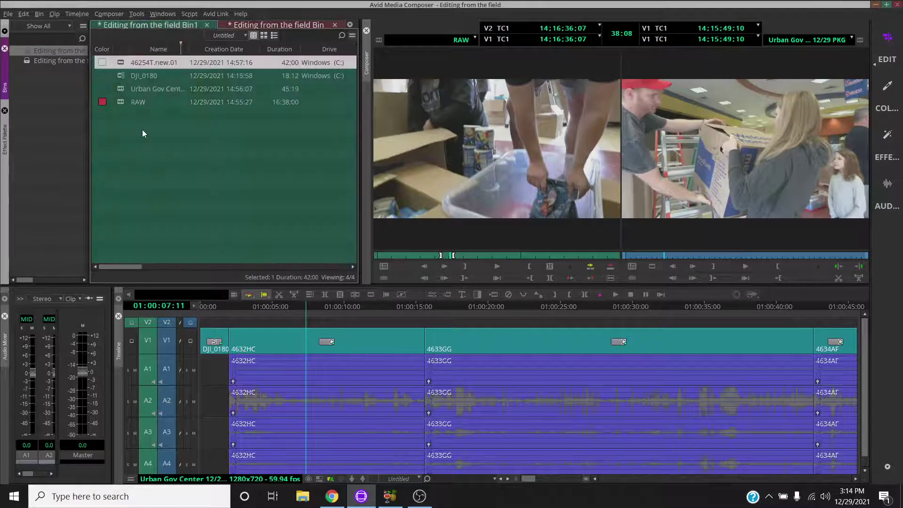
# - Copy 46254T.new.01 into Bin1, then show Bin1 and deselect the shared clip
pyautogui.click(255, 24)
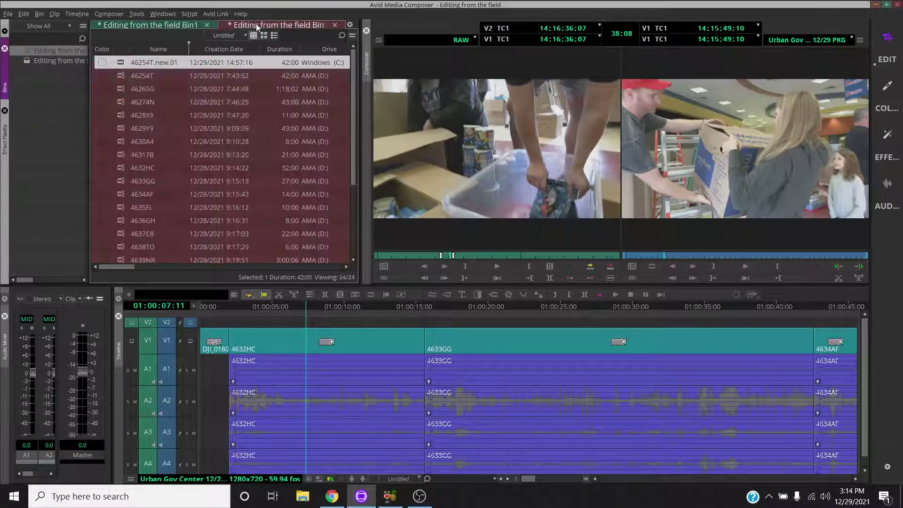
pyautogui.click(156, 24)
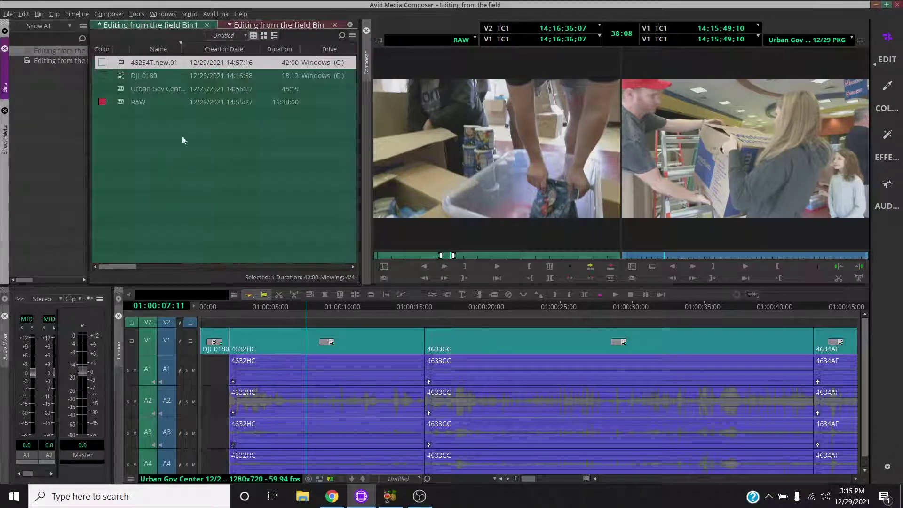
pyautogui.click(260, 27)
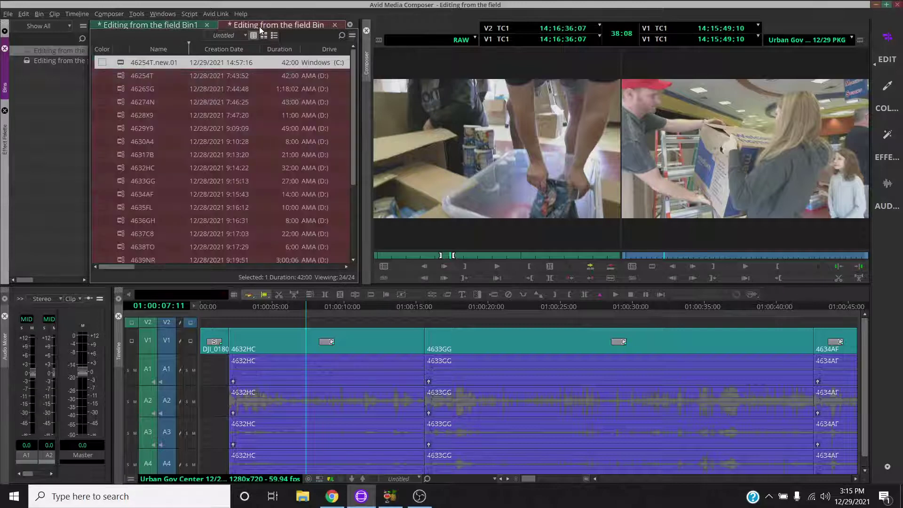
pyautogui.keyDown('ctrl'); pyautogui.click(120, 63); pyautogui.keyUp('ctrl')
pyautogui.keyDown('ctrl'); pyautogui.click(121, 63); pyautogui.keyUp('ctrl')
pyautogui.keyDown('ctrl'); pyautogui.click(121, 63); pyautogui.keyUp('ctrl')
pyautogui.keyDown('ctrl'); pyautogui.click(124, 63); pyautogui.keyUp('ctrl')
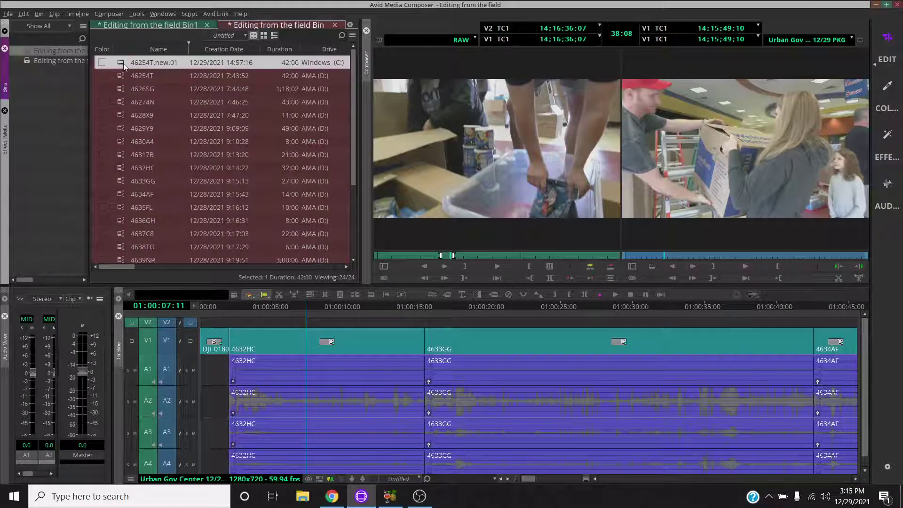
pyautogui.keyDown('ctrl'); pyautogui.click(123, 63); pyautogui.keyUp('ctrl')
pyautogui.moveTo(125, 61)
pyautogui.mouseDown()
pyautogui.moveTo(167, 28)
pyautogui.moveTo(175, 63)
pyautogui.moveTo(306, 27)
pyautogui.moveTo(123, 60)
pyautogui.mouseUp()
pyautogui.click(150, 27)
pyautogui.click(185, 196)
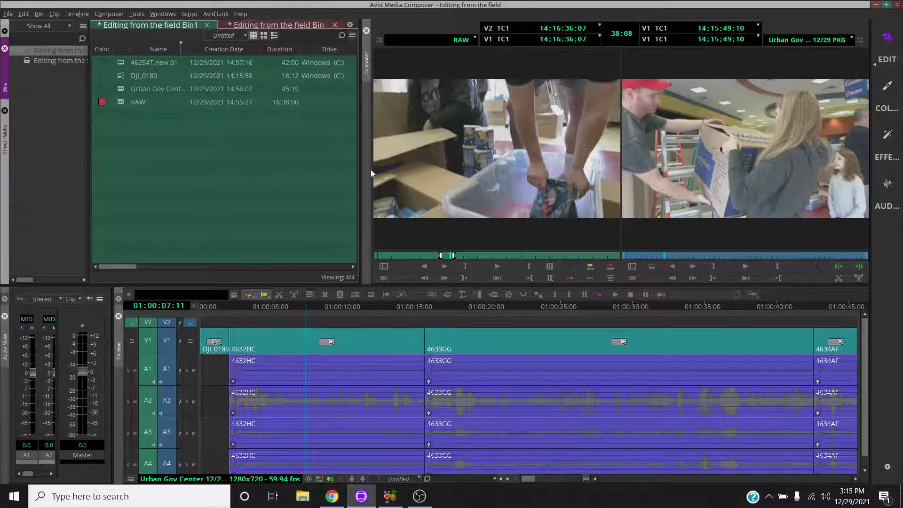
# - Widen the bin, preview the Color and Audio workspaces, and settle on the Effects workspace
pyautogui.moveTo(366, 173); pyautogui.dragTo(292, 207)
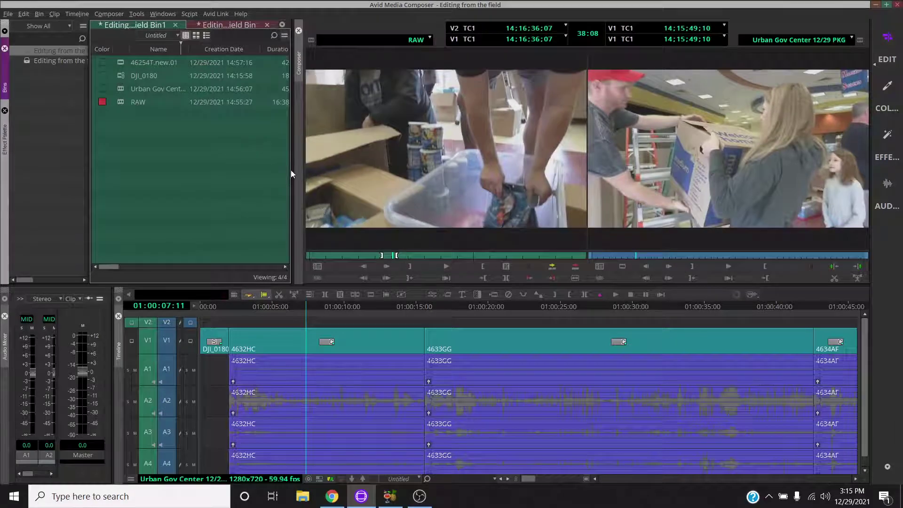
pyautogui.click(887, 86)
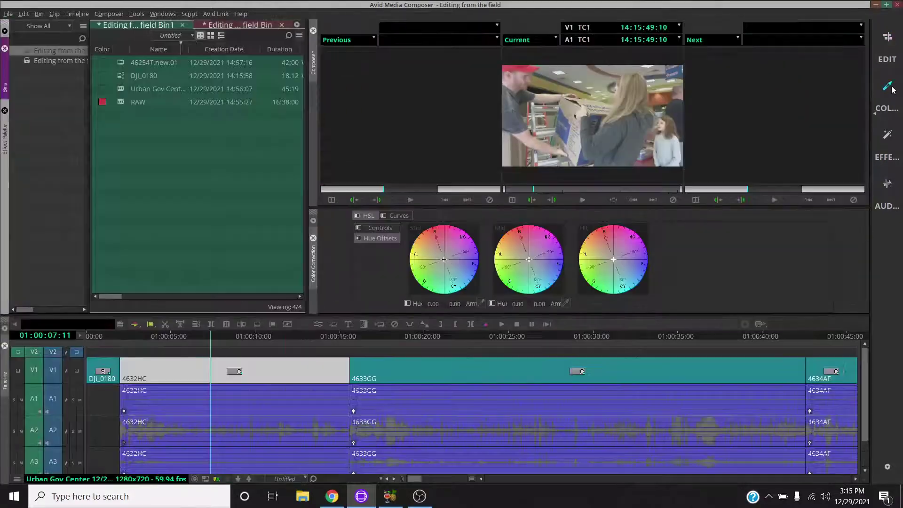
pyautogui.click(892, 142)
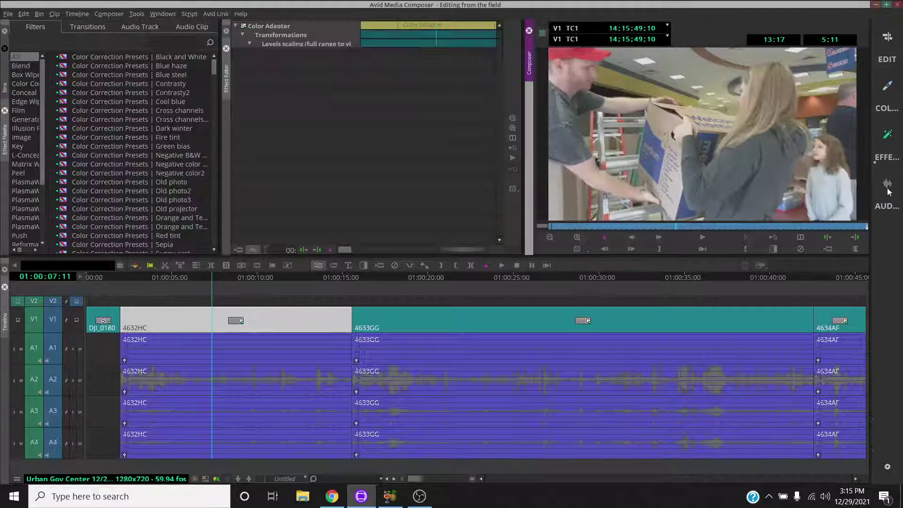
pyautogui.click(890, 189)
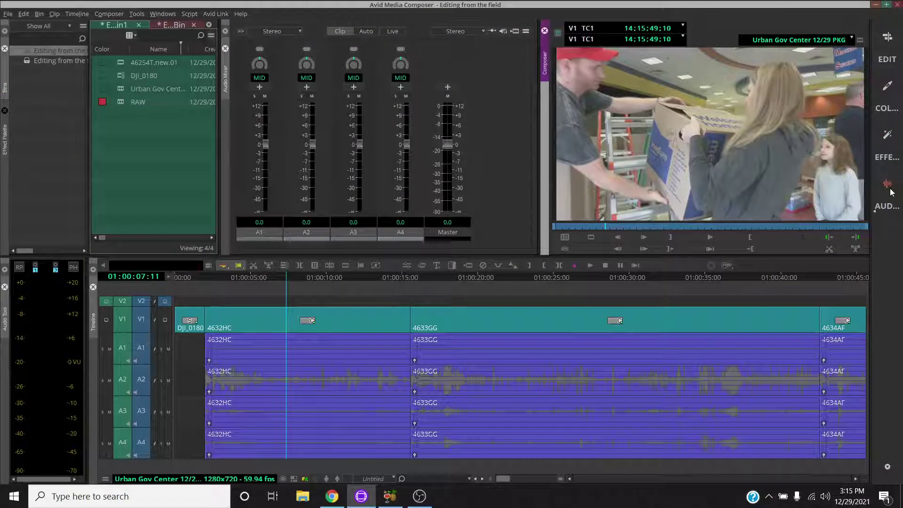
pyautogui.click(879, 91)
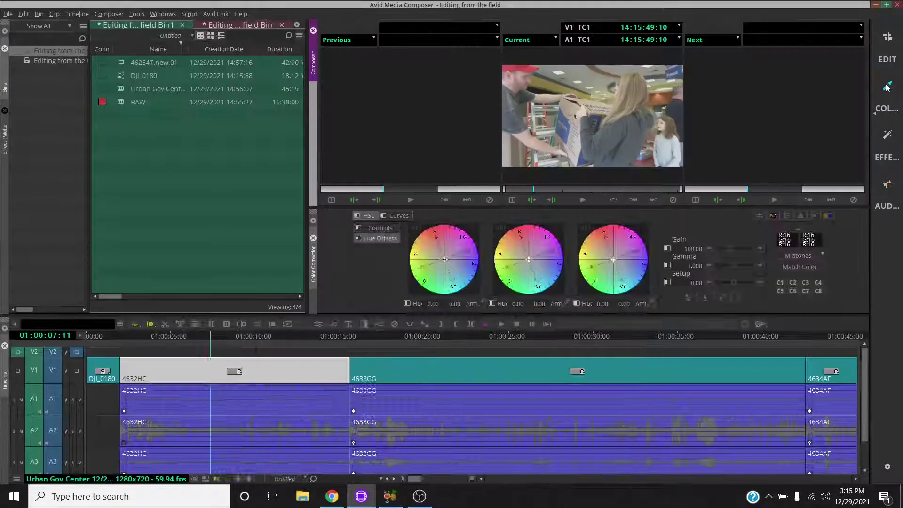
pyautogui.click(887, 136)
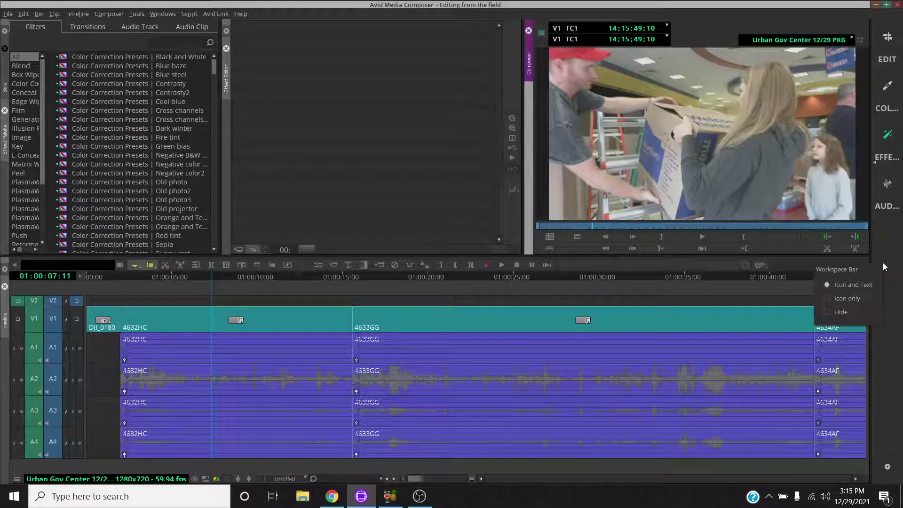
pyautogui.click(157, 13)
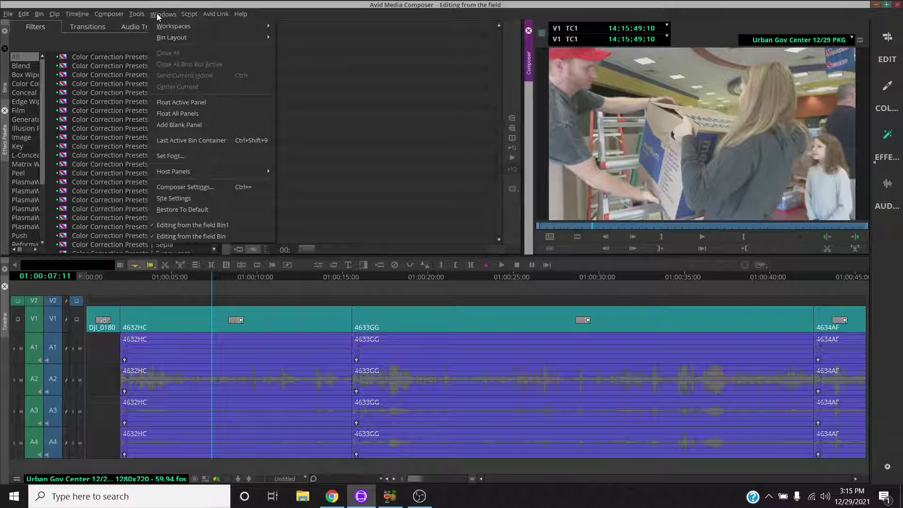
# - Save the current Effects layout as a new custom workspace named 'NAME'
pyautogui.moveTo(197, 26)
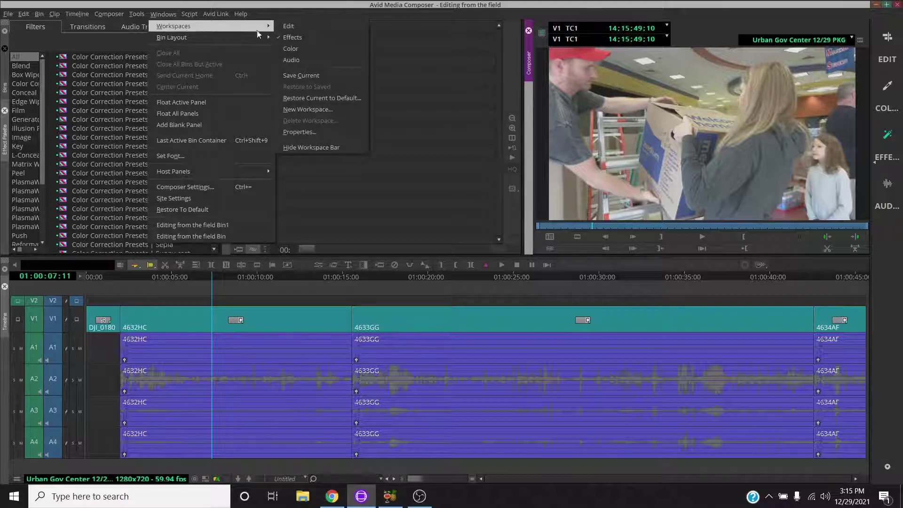
pyautogui.click(338, 111)
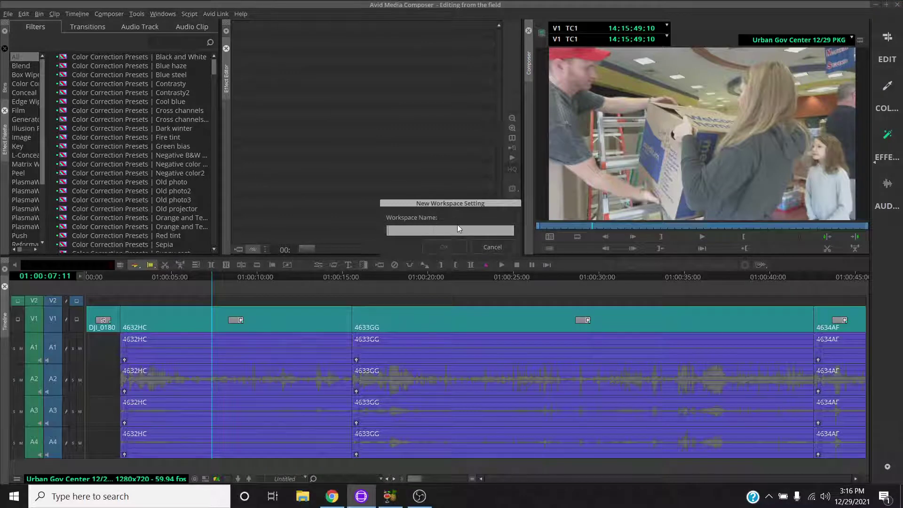
pyautogui.write('NAME')
pyautogui.click(454, 247)
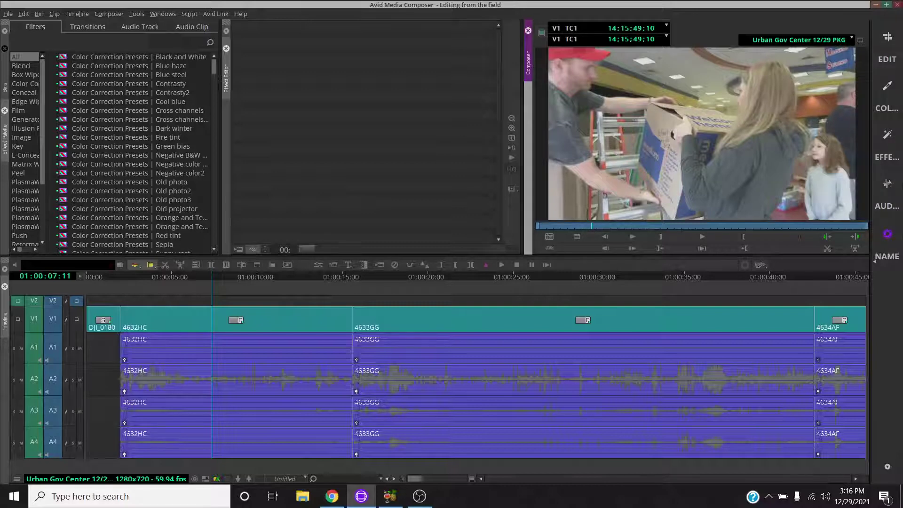
pyautogui.click(890, 174)
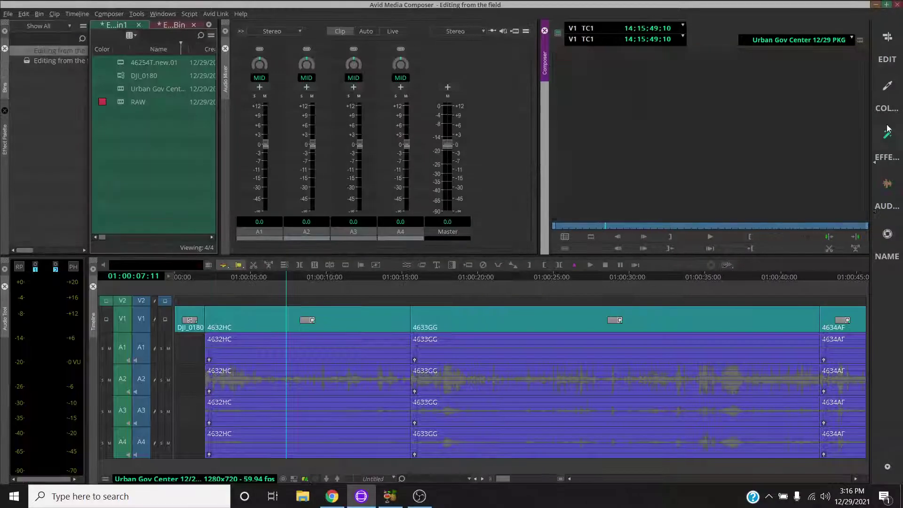
pyautogui.click(887, 130)
pyautogui.click(885, 38)
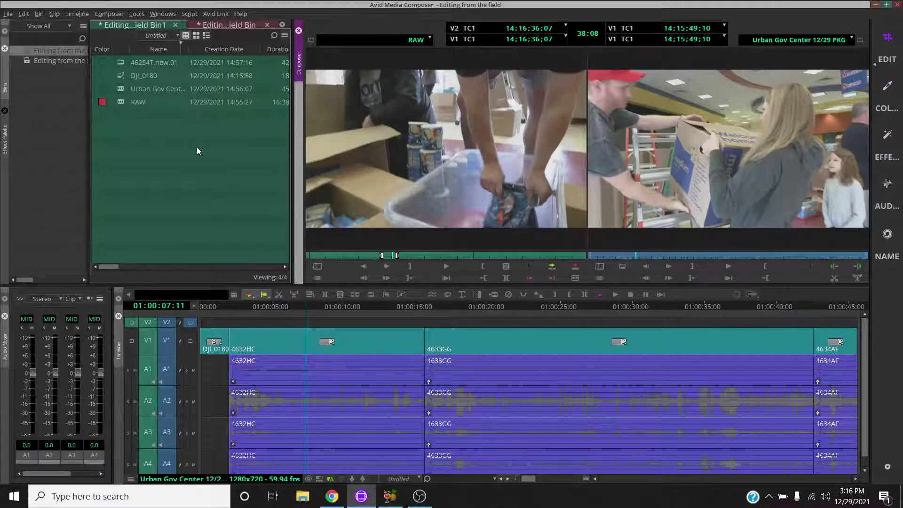
pyautogui.click(891, 236)
pyautogui.click(889, 188)
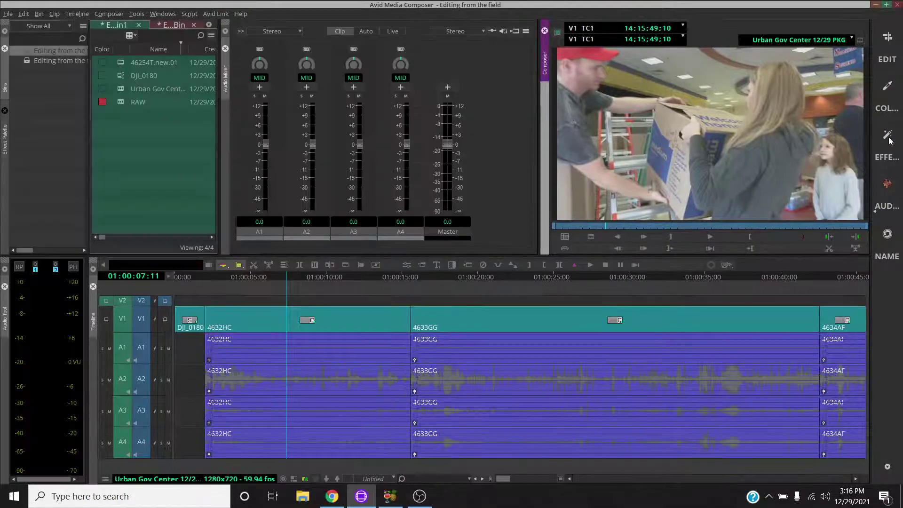
pyautogui.click(887, 137)
pyautogui.click(888, 87)
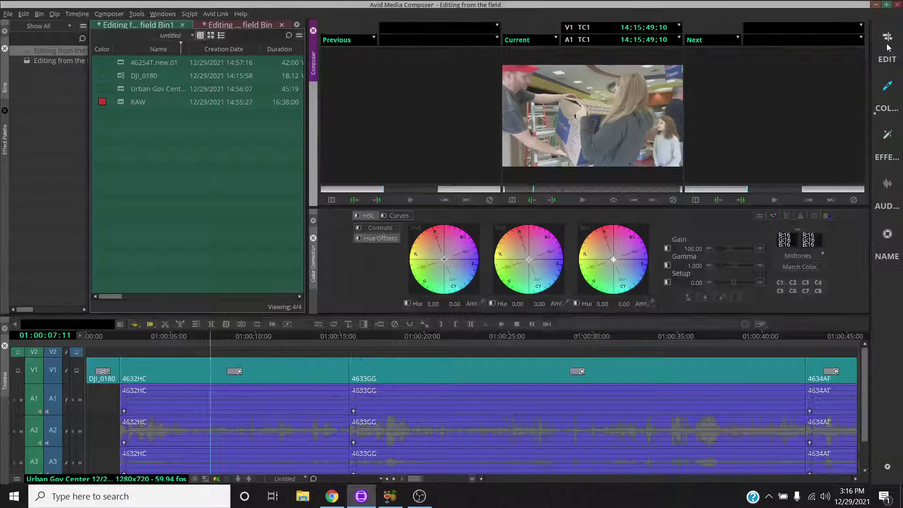
pyautogui.click(889, 40)
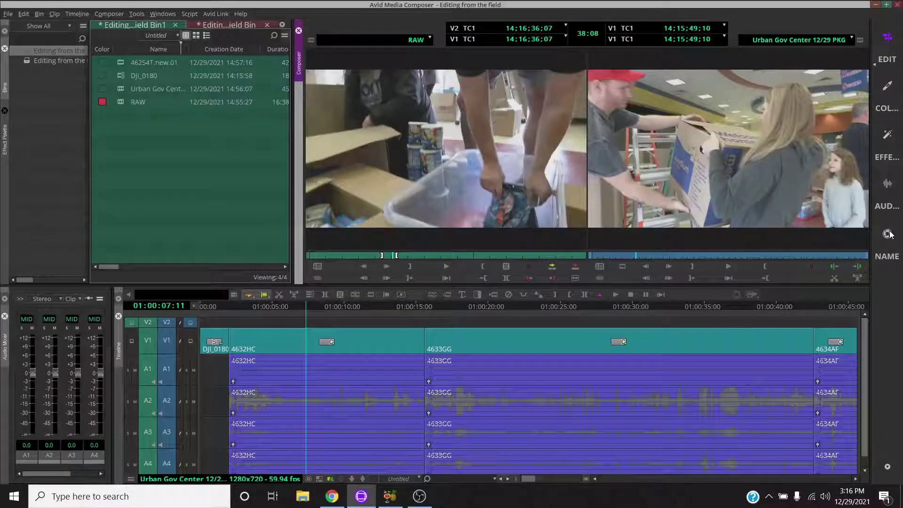
pyautogui.click(888, 234)
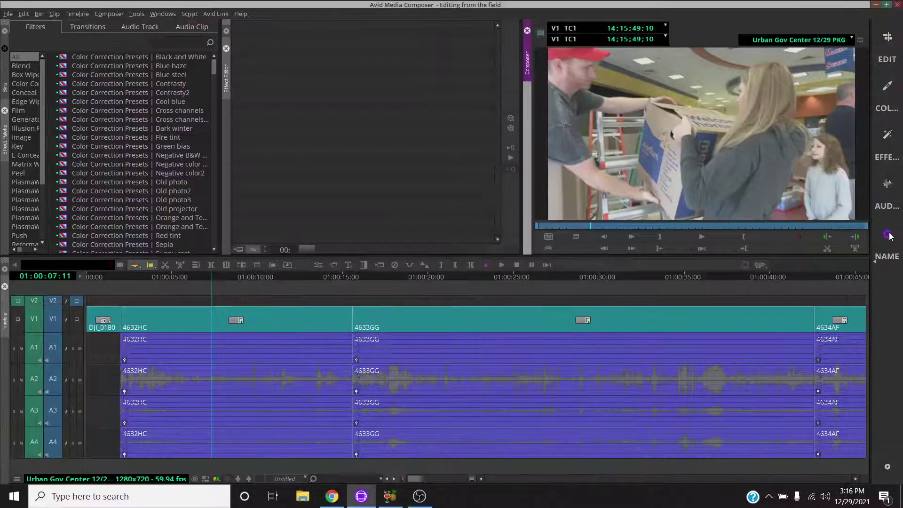